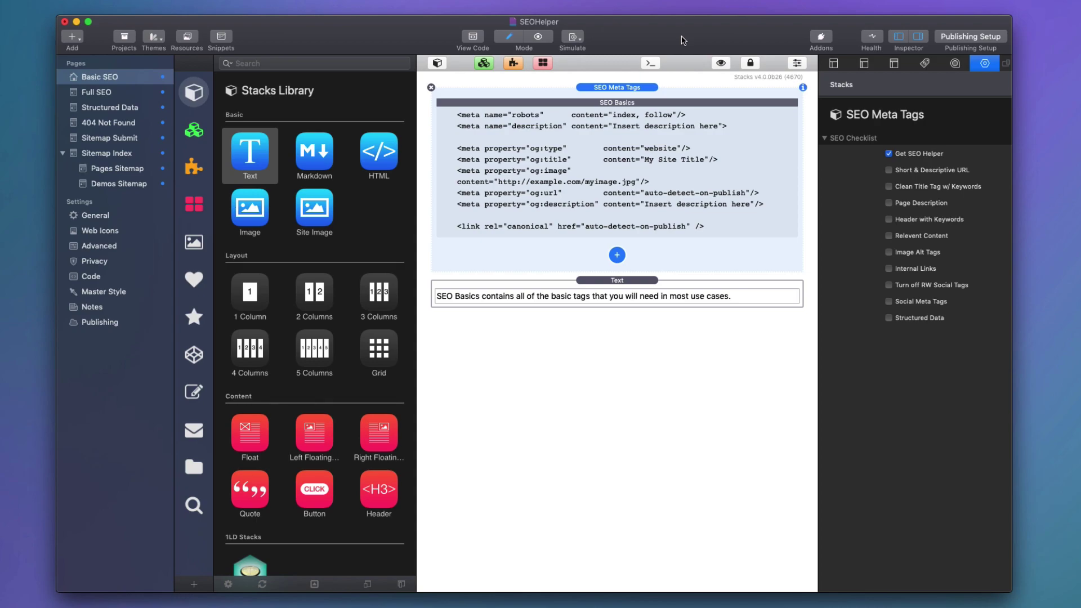
Step: Preview the page and delete the duplicate HTML file from the server
{"action": "key", "text": "super+r"}
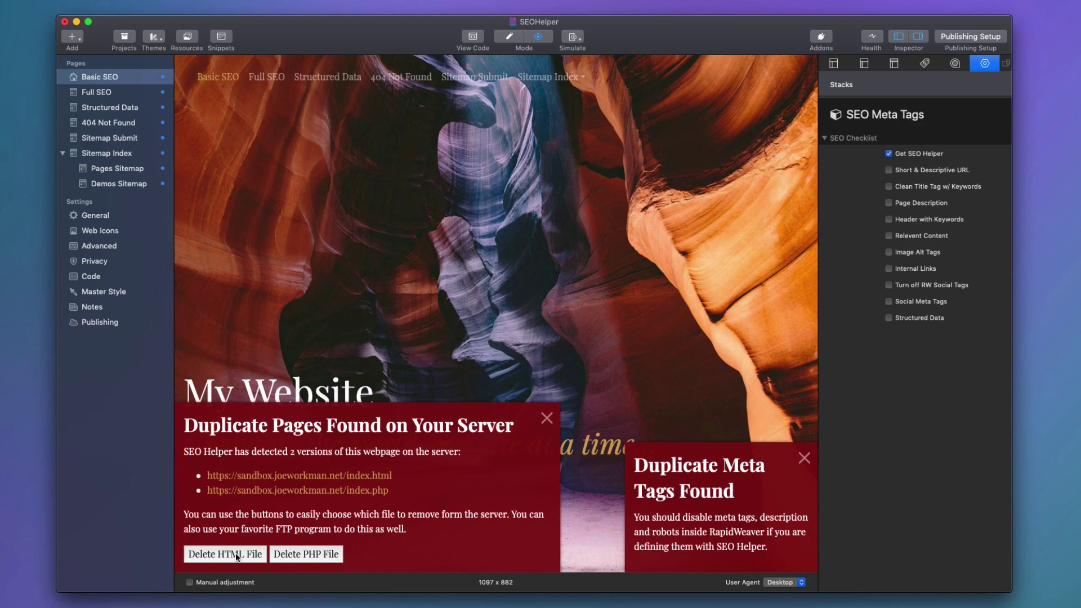
{"action": "left_click", "coordinate": [237, 555]}
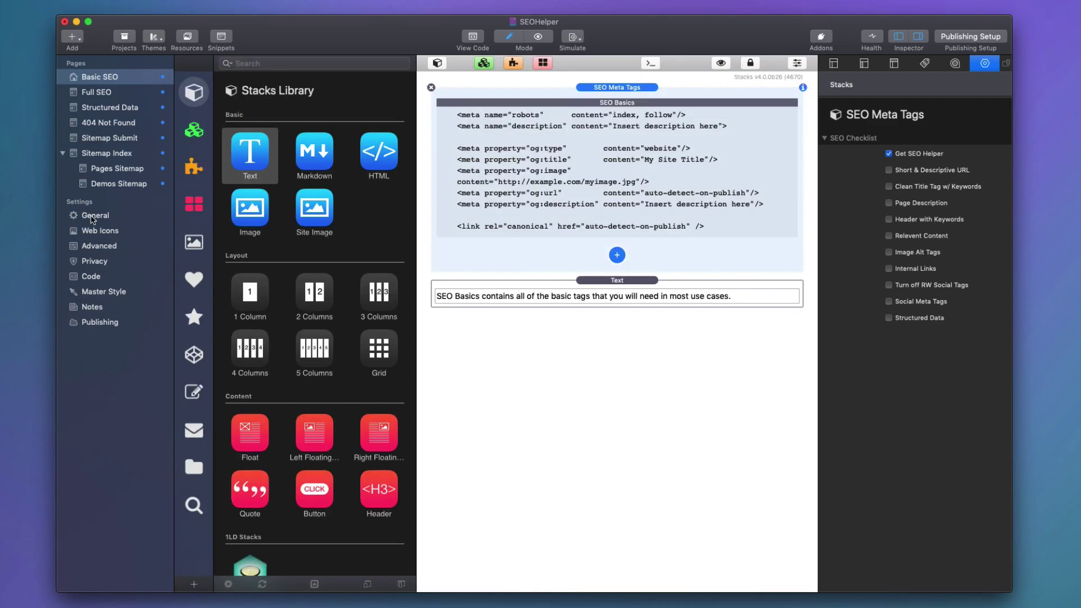
Step: Uncheck Generate Social Tags in General settings, review the Meta Tags table, and reopen Basic SEO
{"action": "left_click", "coordinate": [93, 219]}
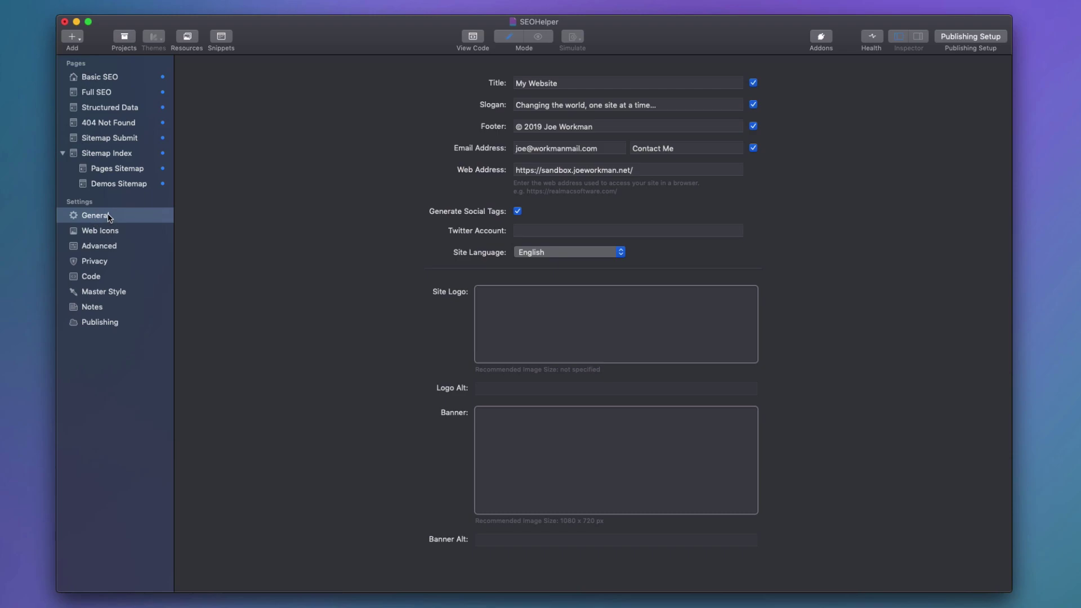
{"action": "left_click", "coordinate": [518, 211]}
{"action": "left_click", "coordinate": [89, 280]}
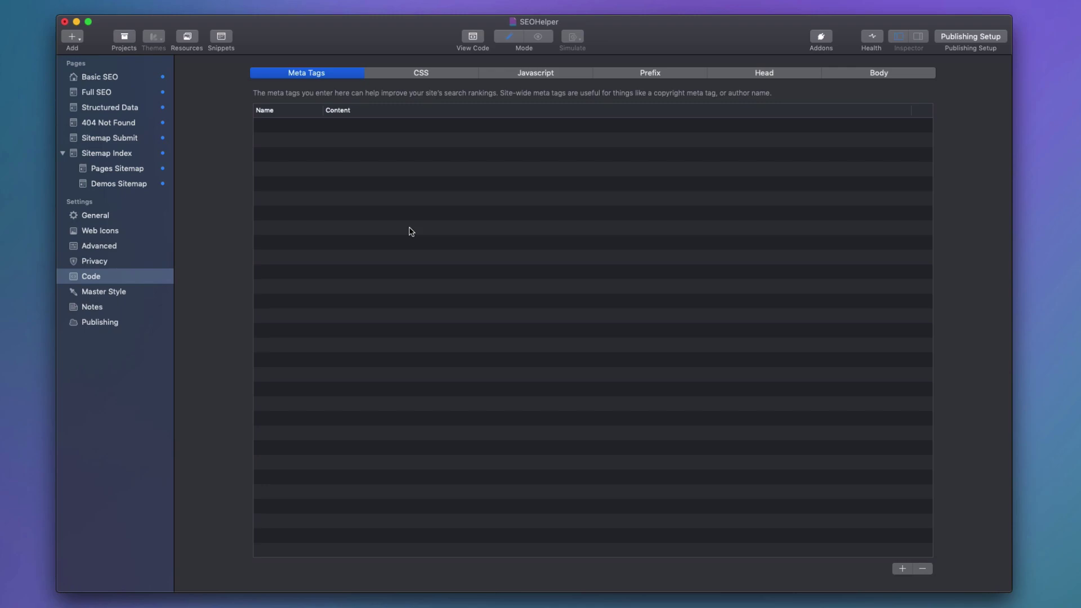
{"action": "left_click", "coordinate": [114, 80]}
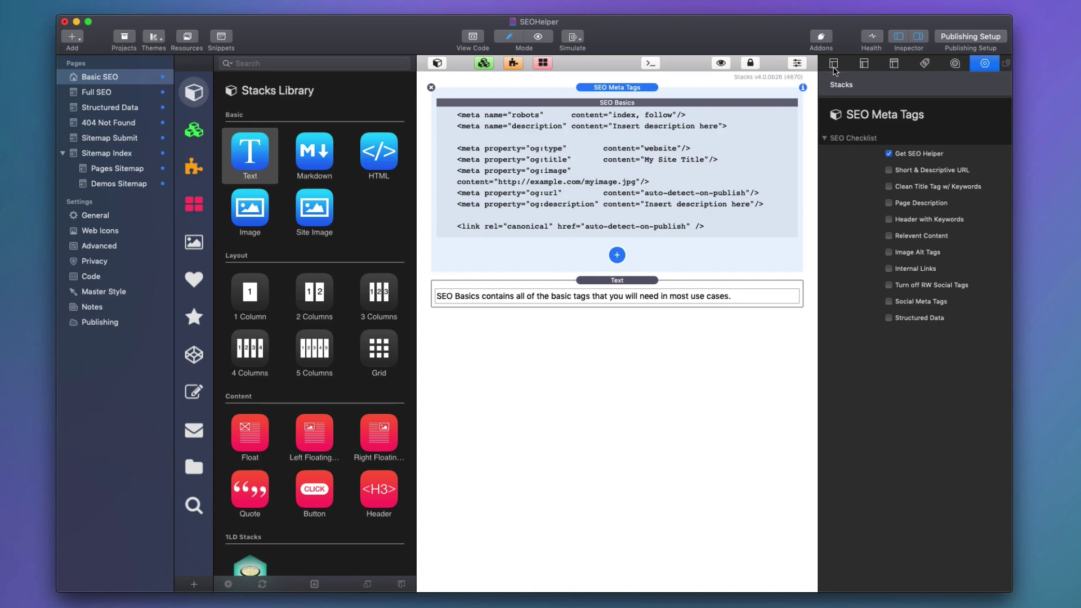
Step: Uncheck Enable Robot Meta Tags in the page's Meta Tags inspector, then preview Basic SEO
{"action": "left_click", "coordinate": [834, 64]}
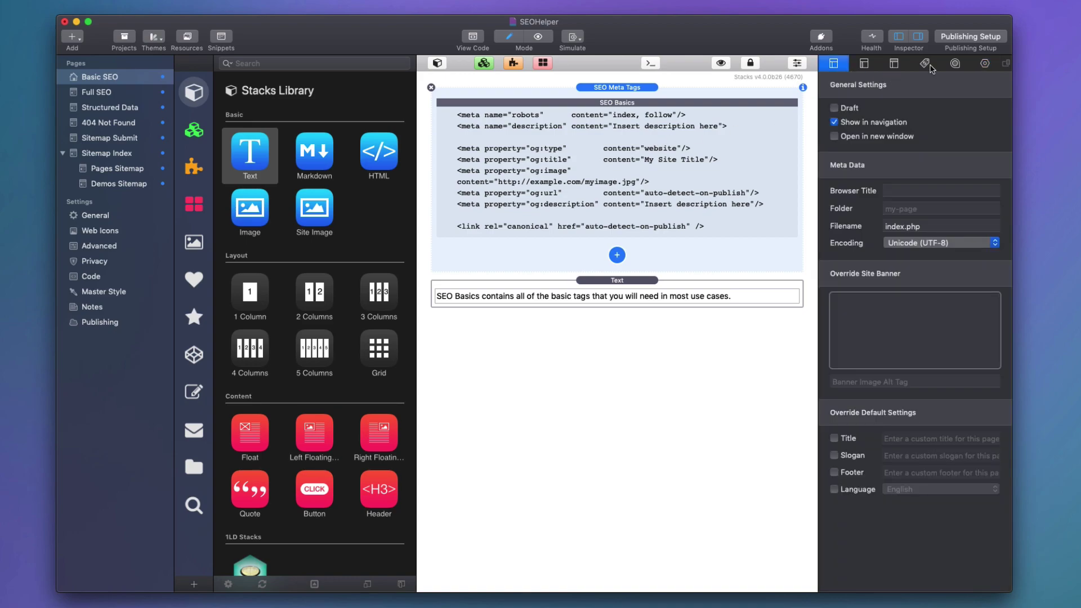
{"action": "left_click", "coordinate": [926, 66]}
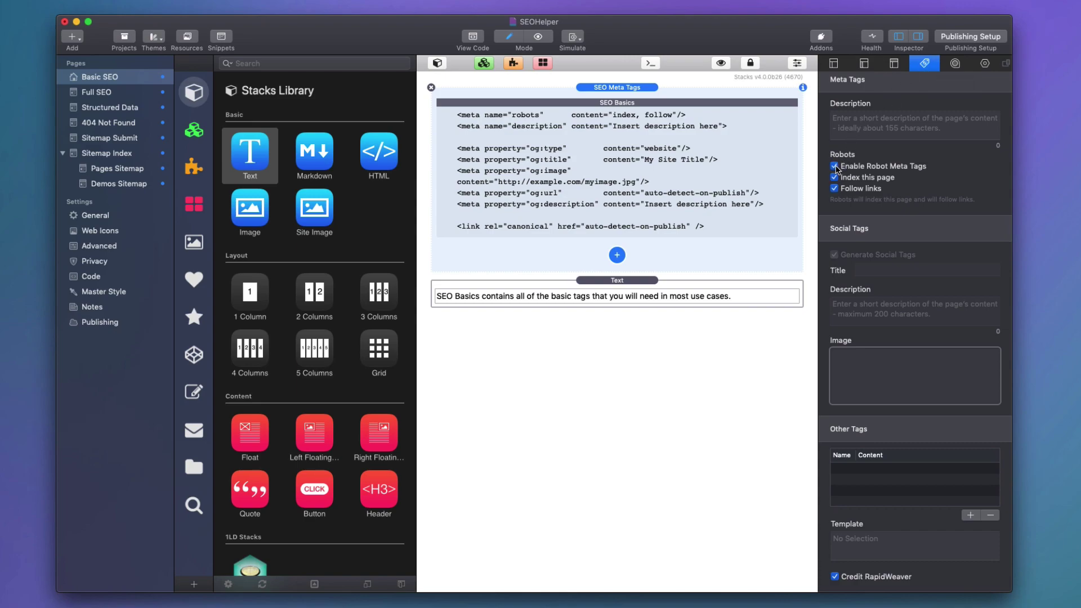
{"action": "left_click", "coordinate": [834, 166]}
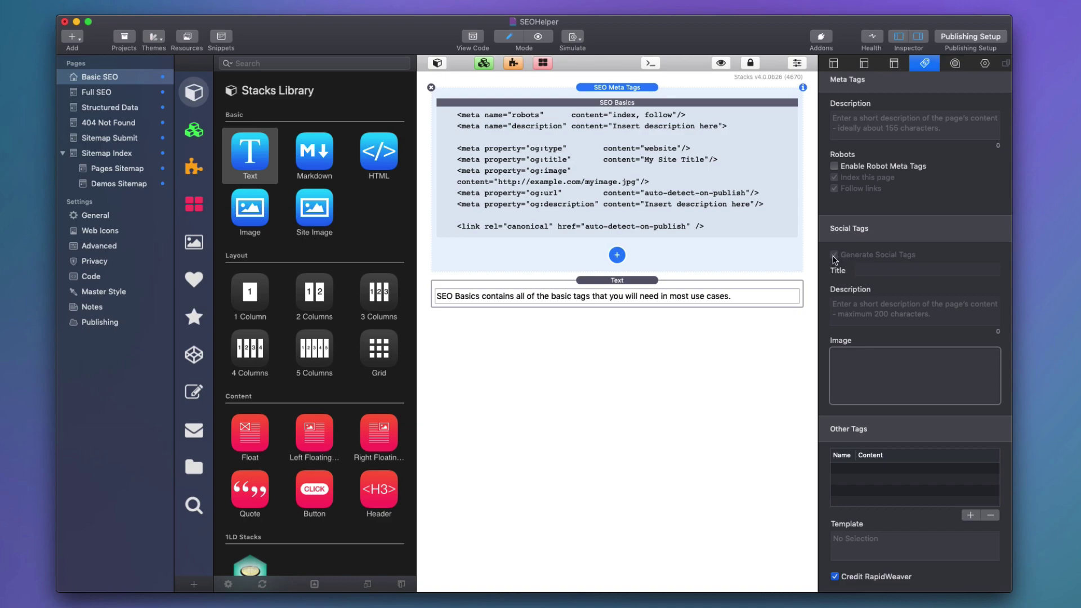
{"action": "left_click", "coordinate": [83, 216]}
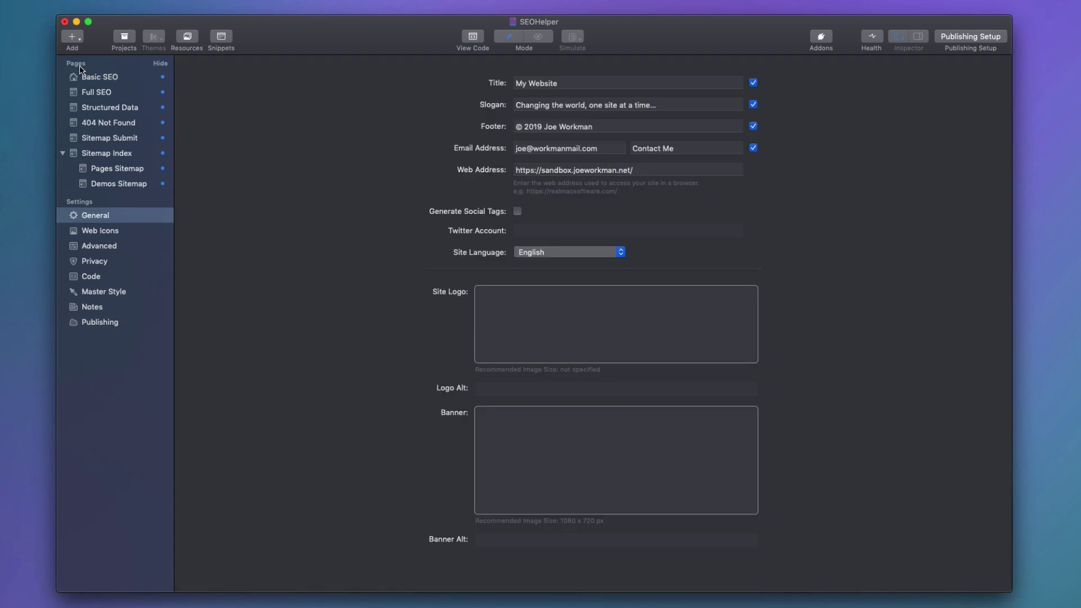
{"action": "left_click", "coordinate": [84, 76]}
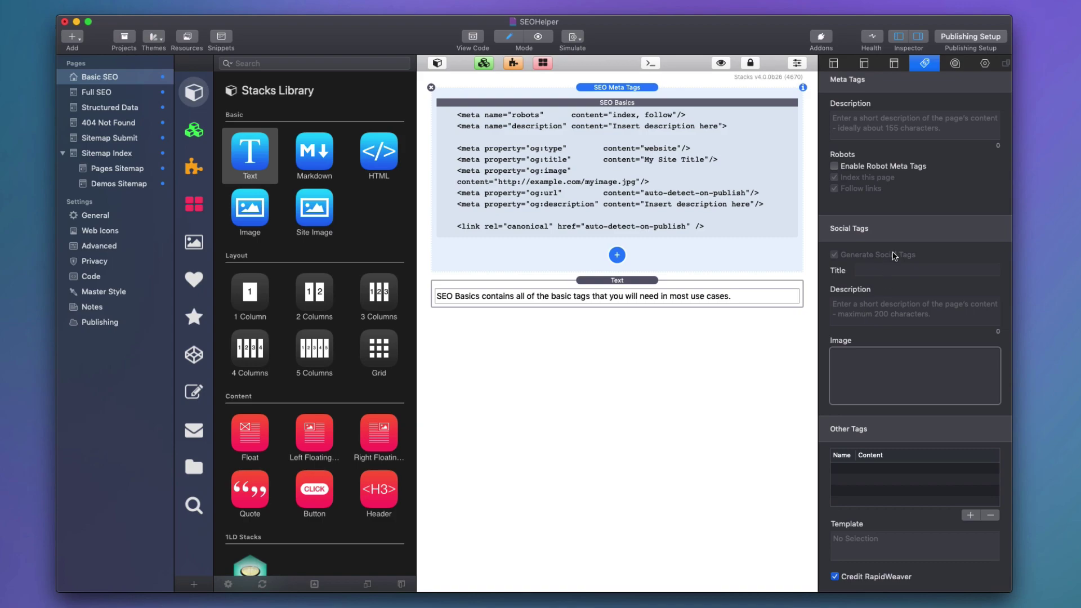
{"action": "left_click", "coordinate": [899, 119]}
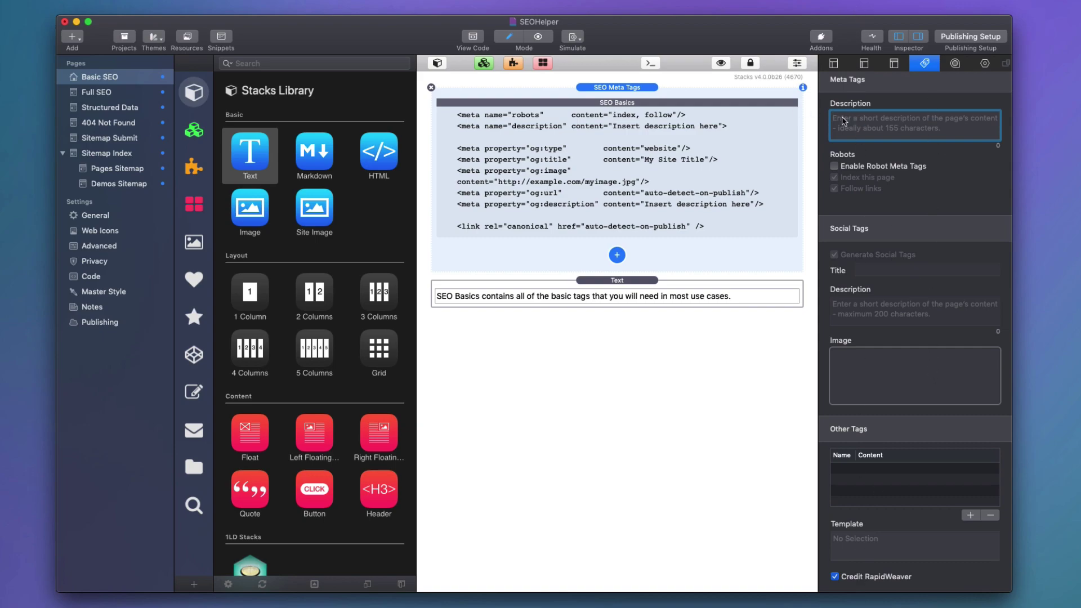
{"action": "key", "text": "super+r"}
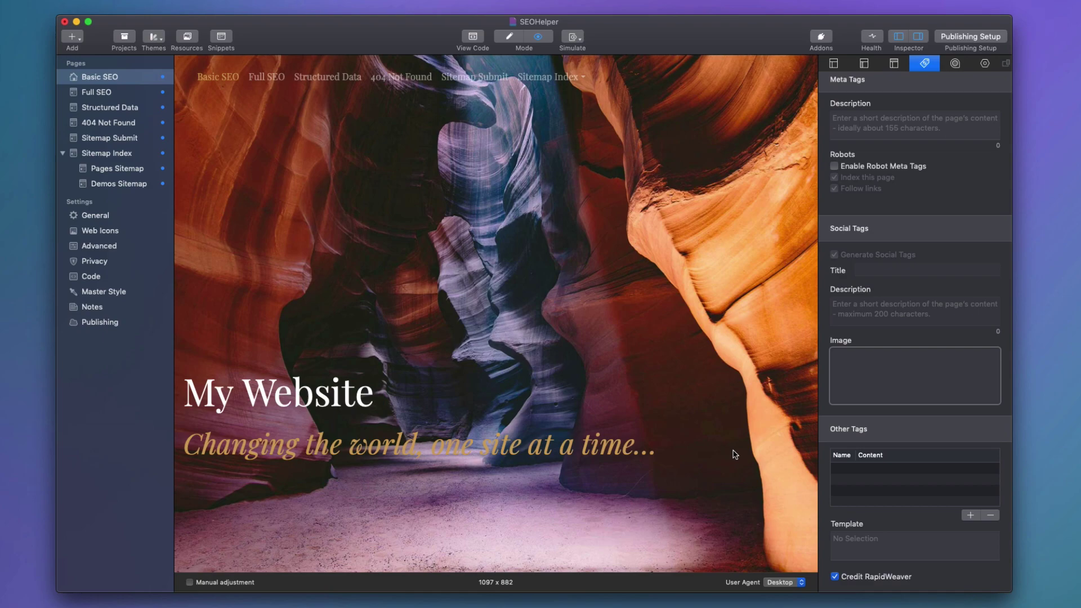
Step: Re-enable robot meta tags and check the Web Inspector console warnings for a duplicate robots tag
{"action": "left_click", "coordinate": [834, 166]}
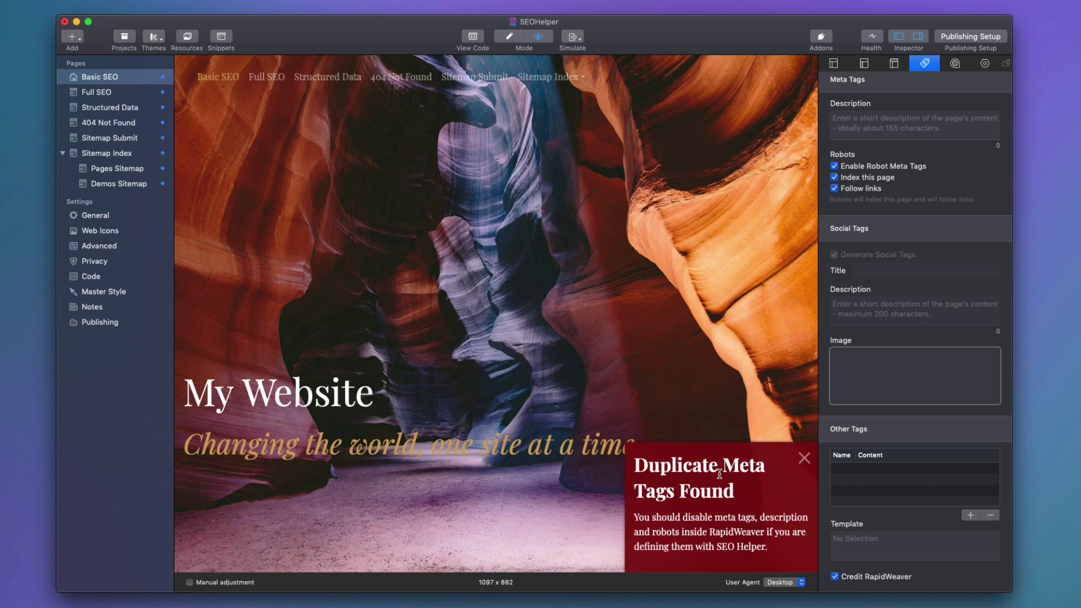
{"action": "right_click", "coordinate": [629, 391]}
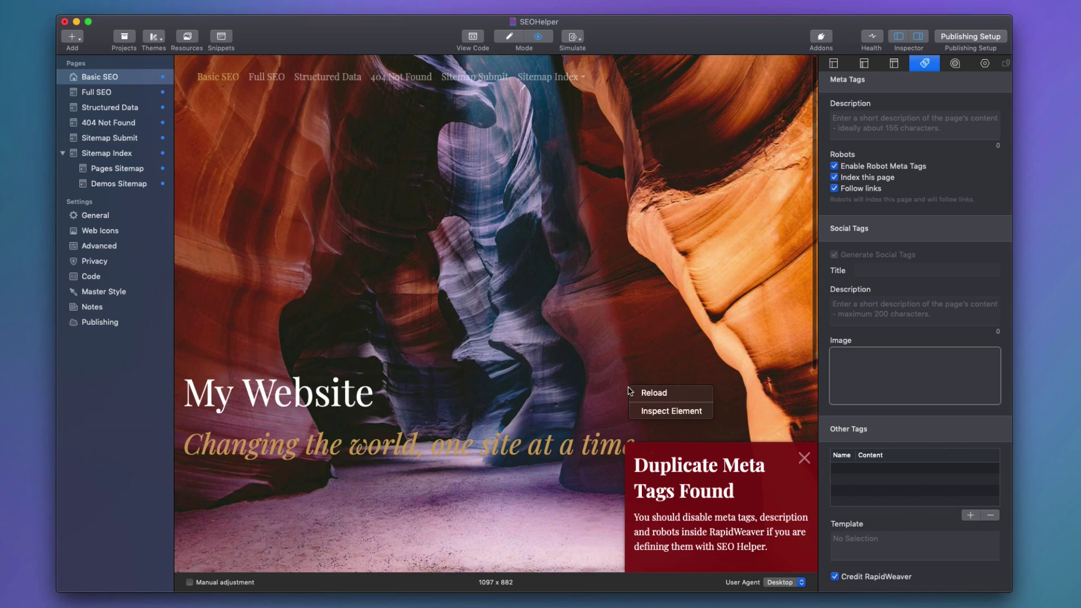
{"action": "left_click", "coordinate": [661, 415]}
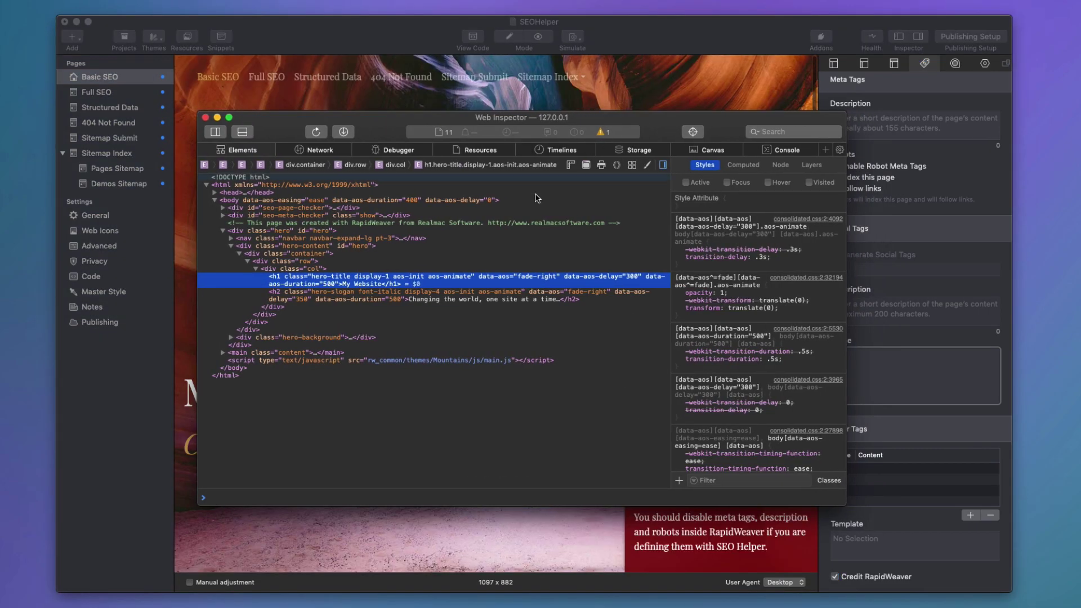
{"action": "left_click", "coordinate": [781, 150]}
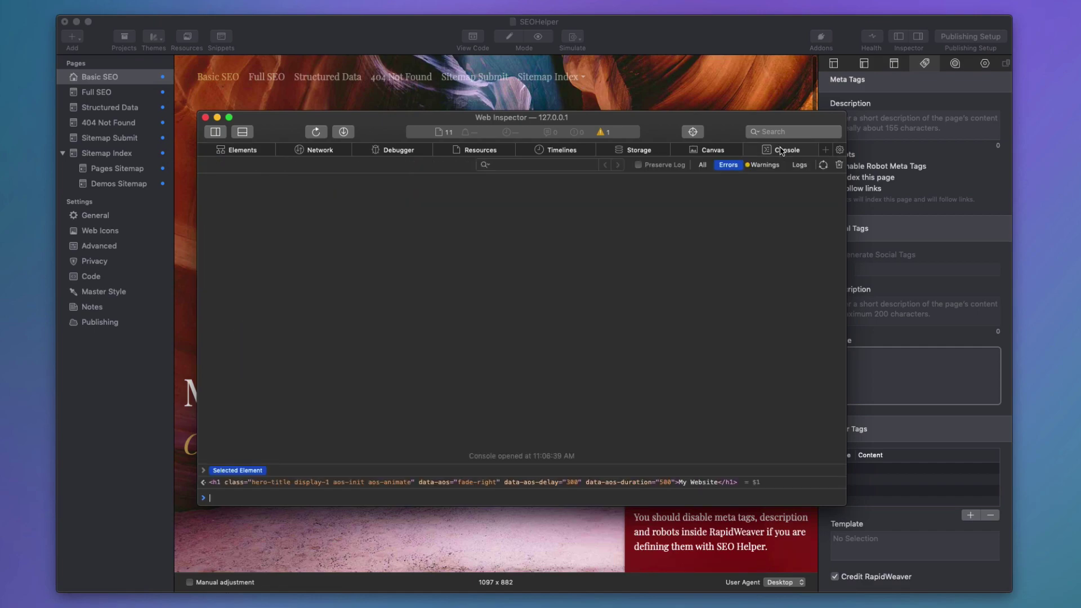
{"action": "left_click", "coordinate": [763, 165]}
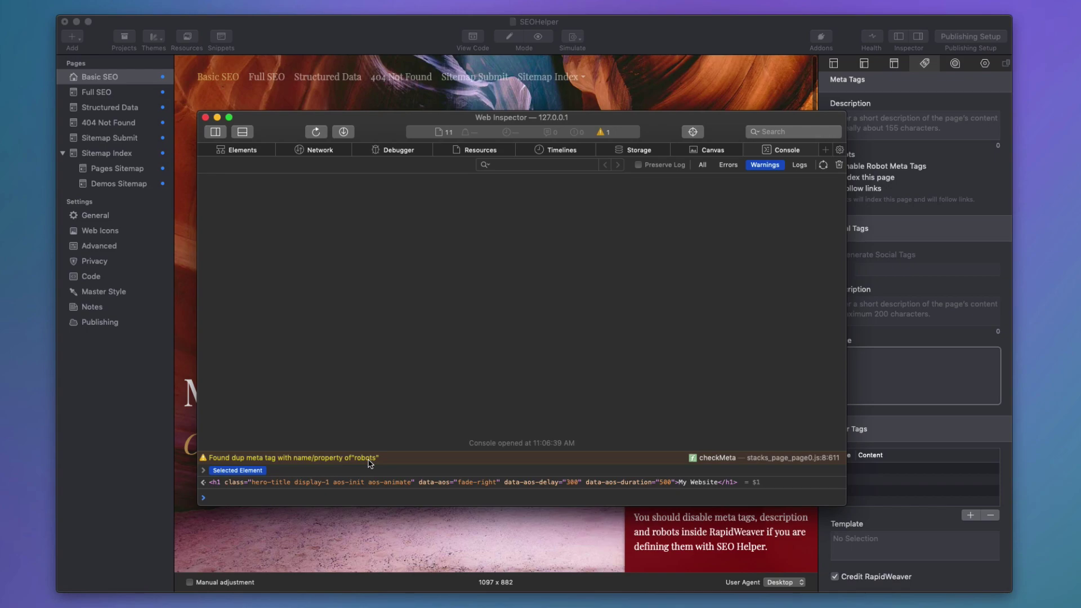
{"action": "left_click", "coordinate": [206, 118]}
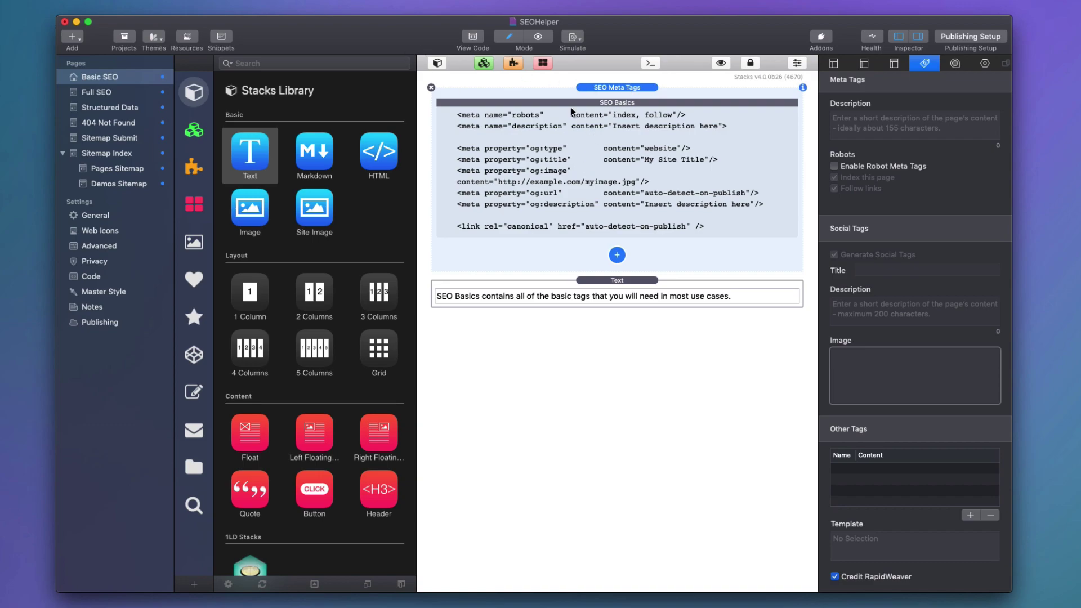
Step: Select the SEO Basics stack and its 'My Site Title' title and image URL values
{"action": "left_click", "coordinate": [617, 121]}
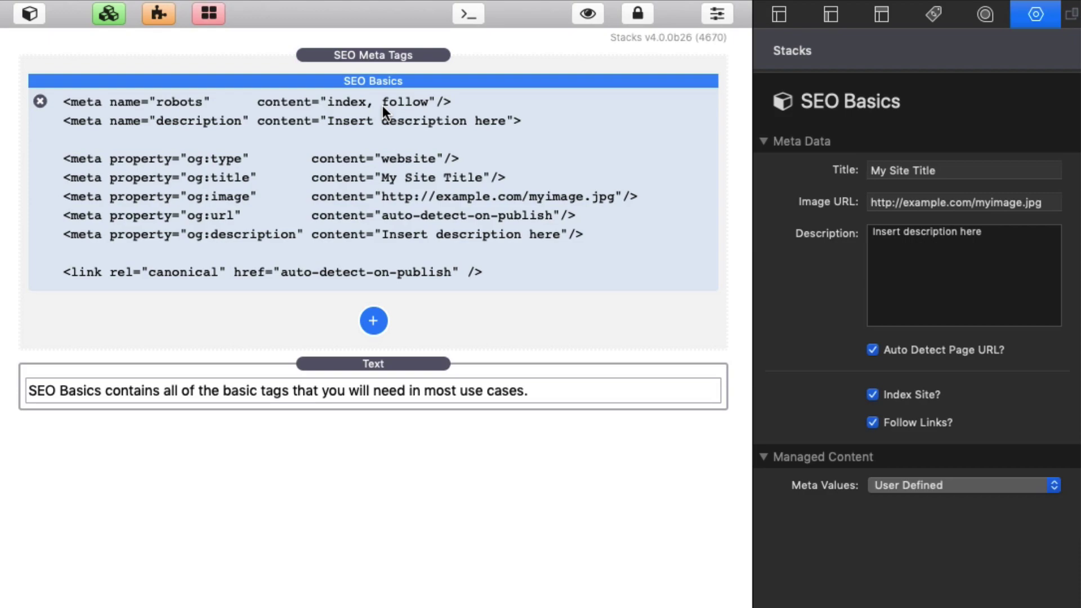
{"action": "left_click", "coordinate": [959, 168]}
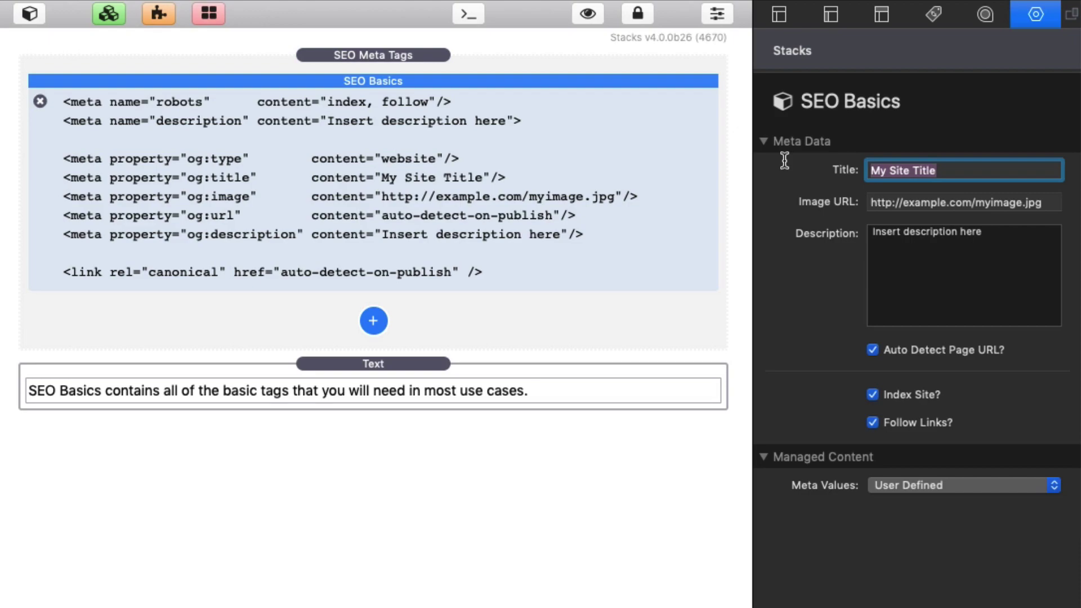
{"action": "left_click", "coordinate": [917, 202]}
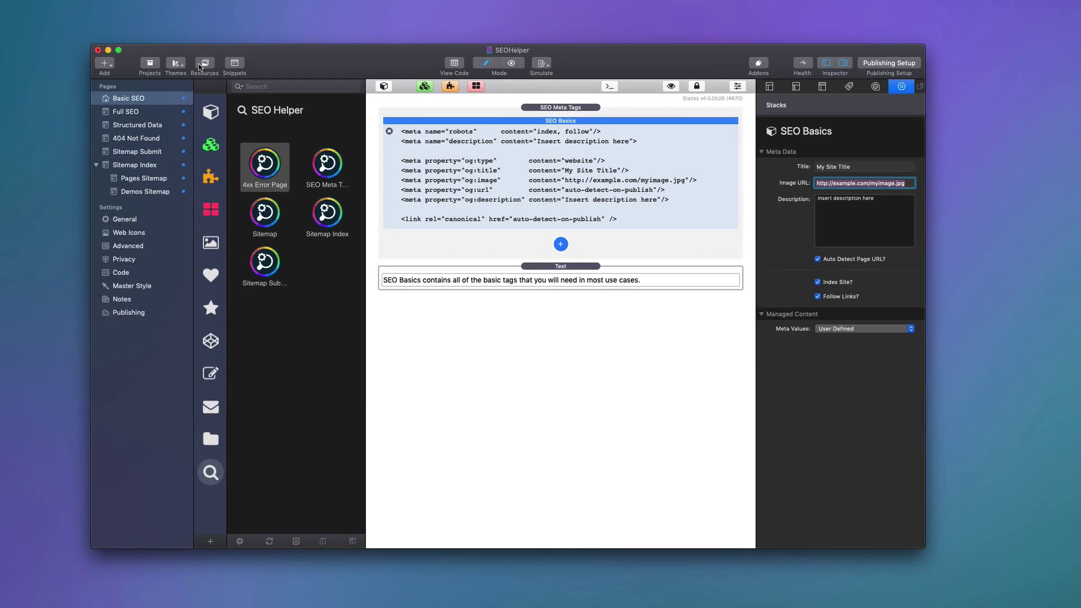
{"action": "left_click", "coordinate": [205, 65]}
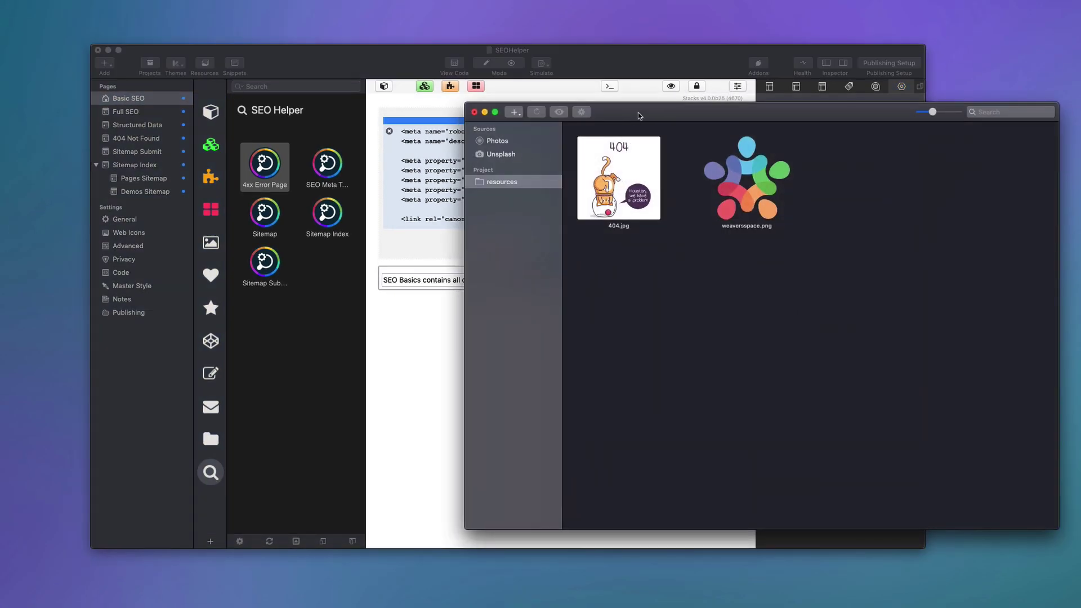
{"action": "left_click_drag", "start_coordinate": [637, 111], "coordinate": [430, 101]}
{"action": "left_click", "coordinate": [533, 177]}
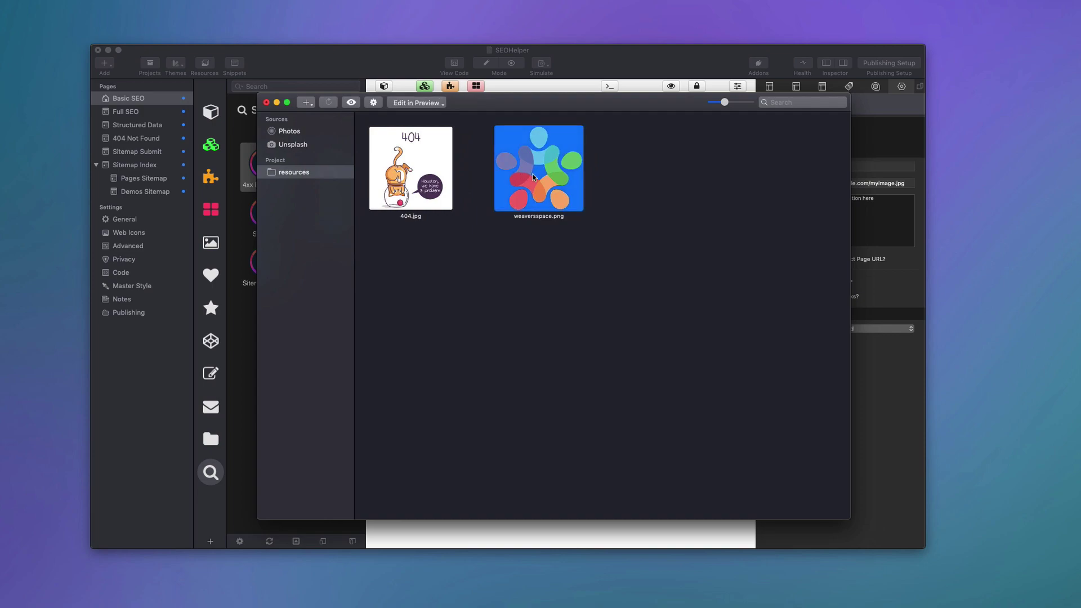
{"action": "right_click", "coordinate": [532, 177]}
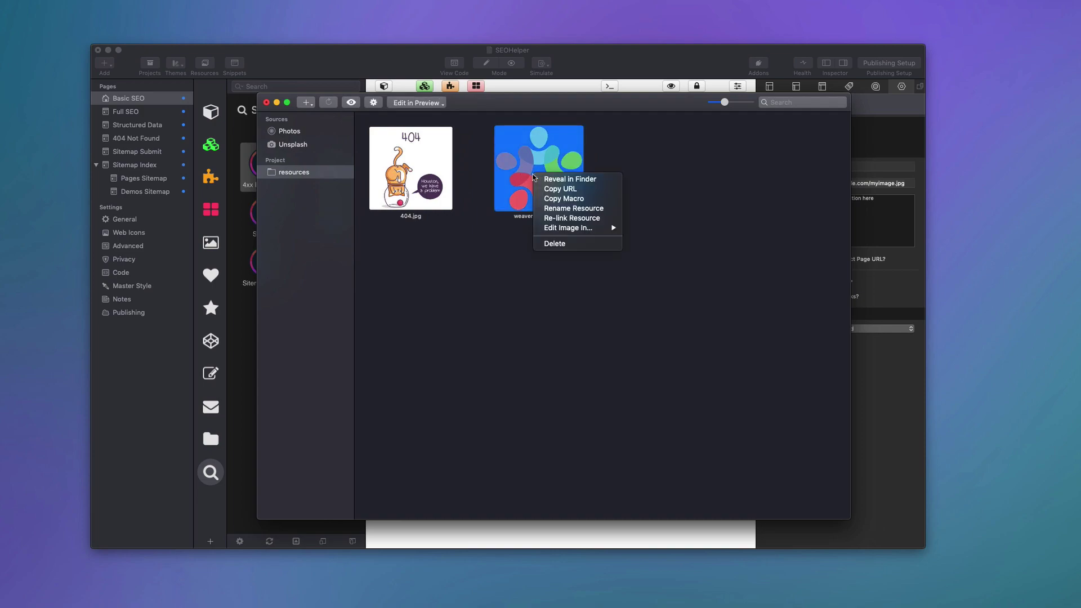
{"action": "left_click", "coordinate": [574, 190]}
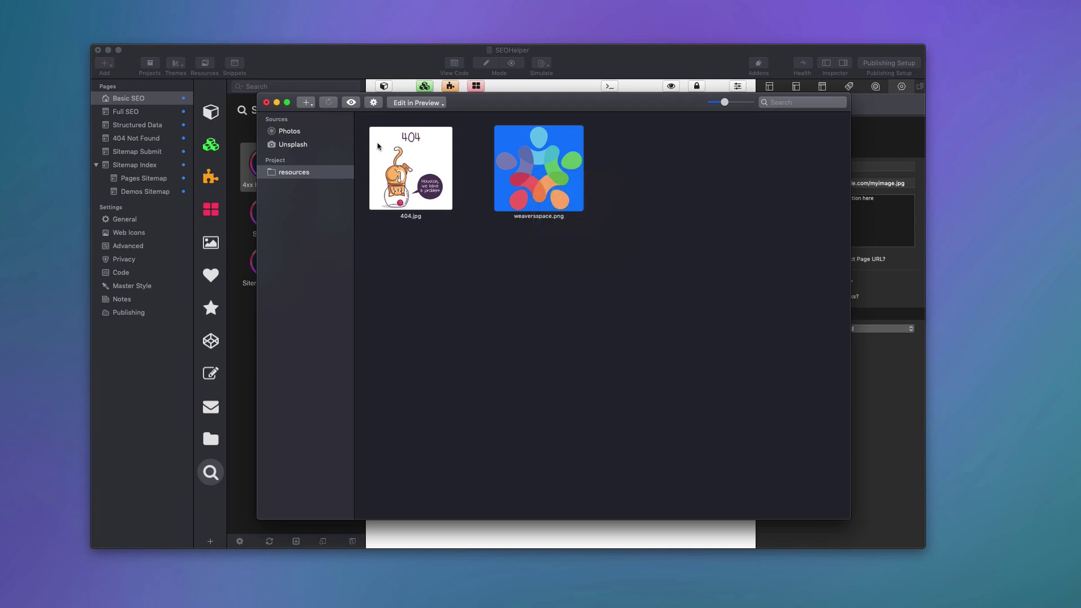
{"action": "left_click", "coordinate": [266, 103]}
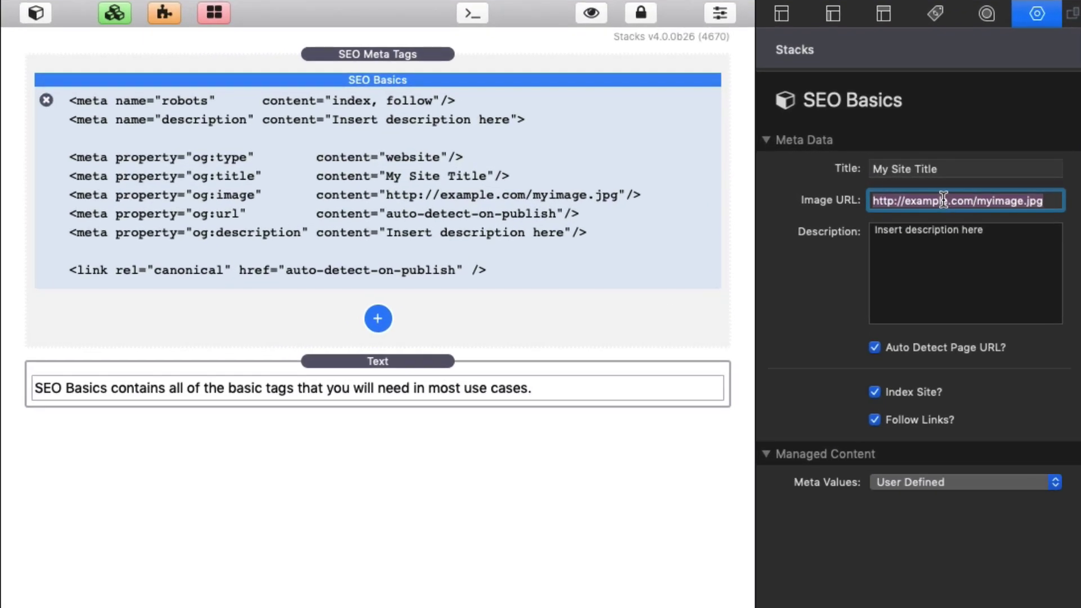
{"action": "key", "text": "super+v"}
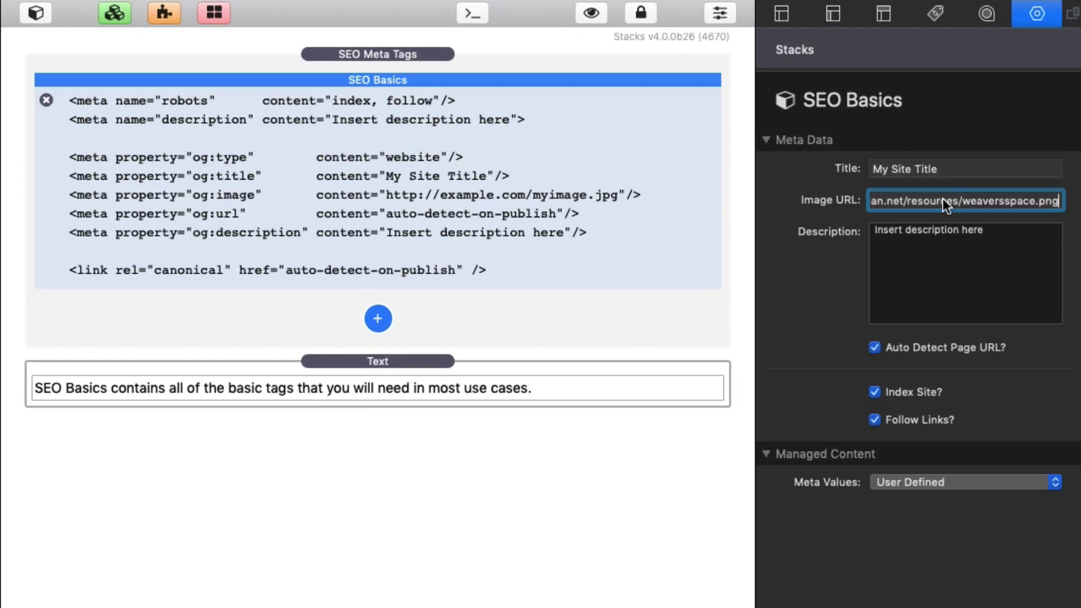
{"action": "key", "text": "super+Left"}
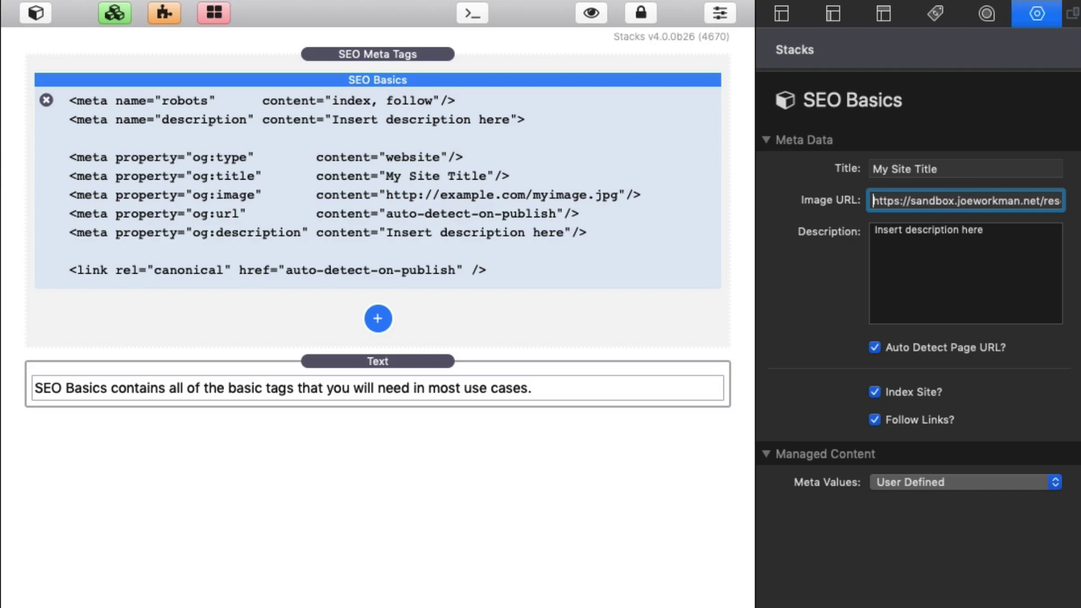
{"action": "left_click", "coordinate": [927, 241]}
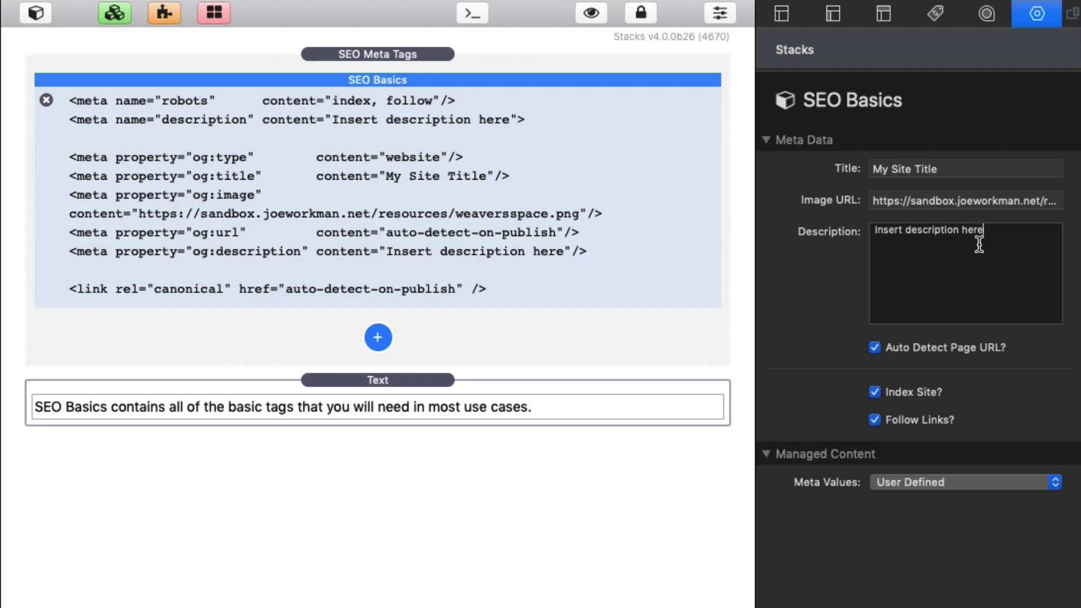
{"action": "left_click_drag", "start_coordinate": [1017, 234], "coordinate": [576, 176]}
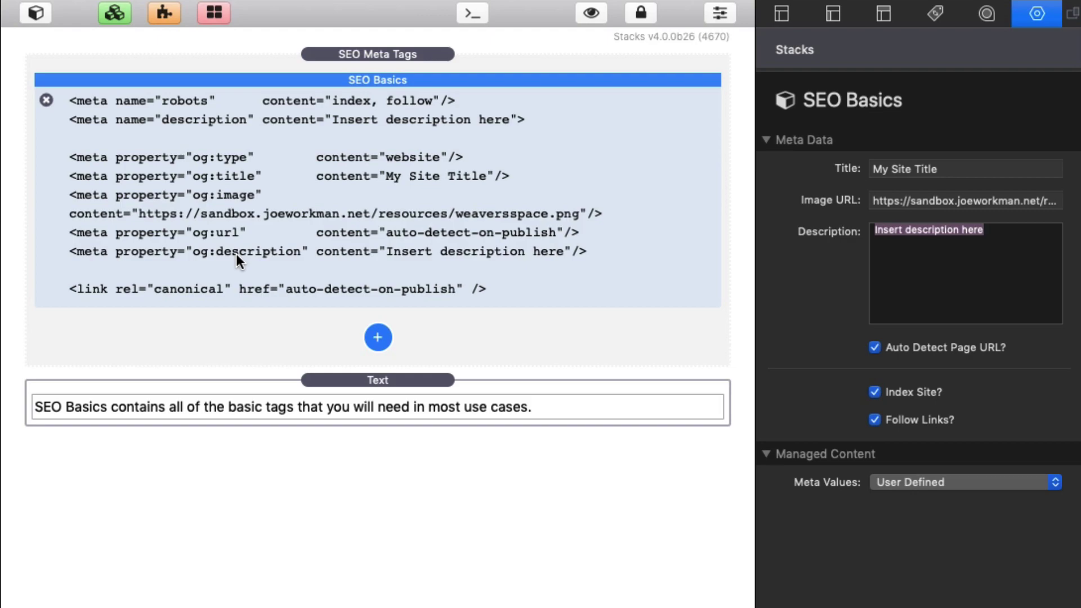
{"action": "left_click", "coordinate": [907, 287]}
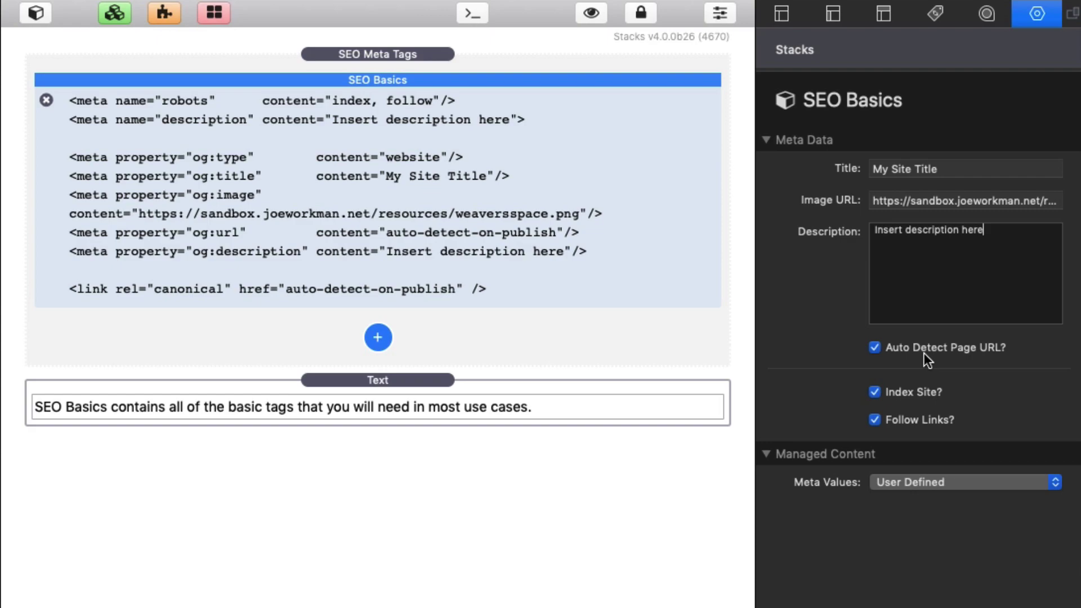
{"action": "left_click", "coordinate": [875, 348]}
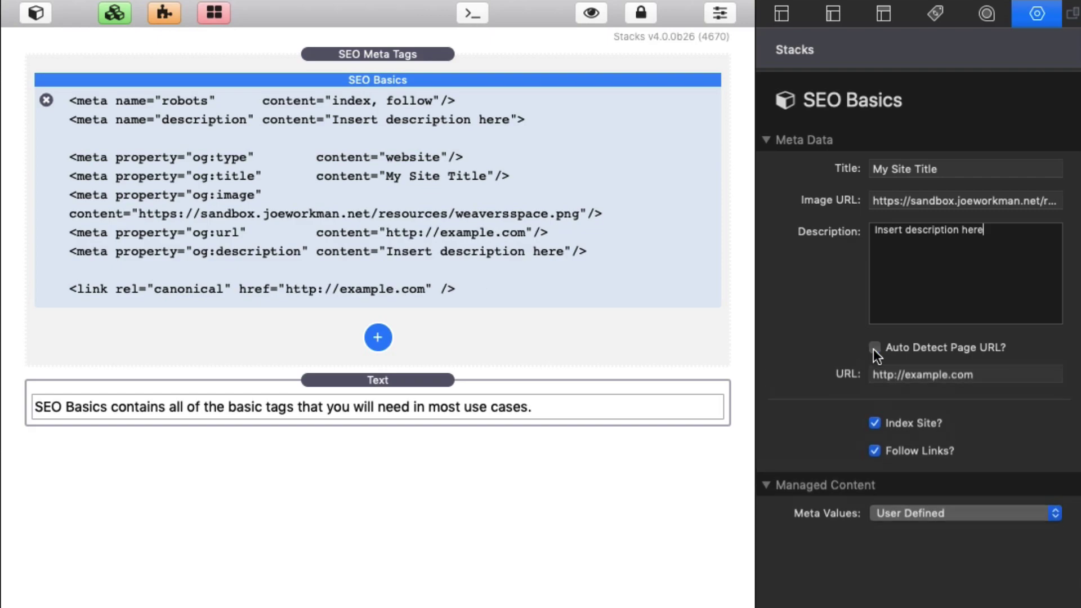
{"action": "left_click", "coordinate": [954, 377]}
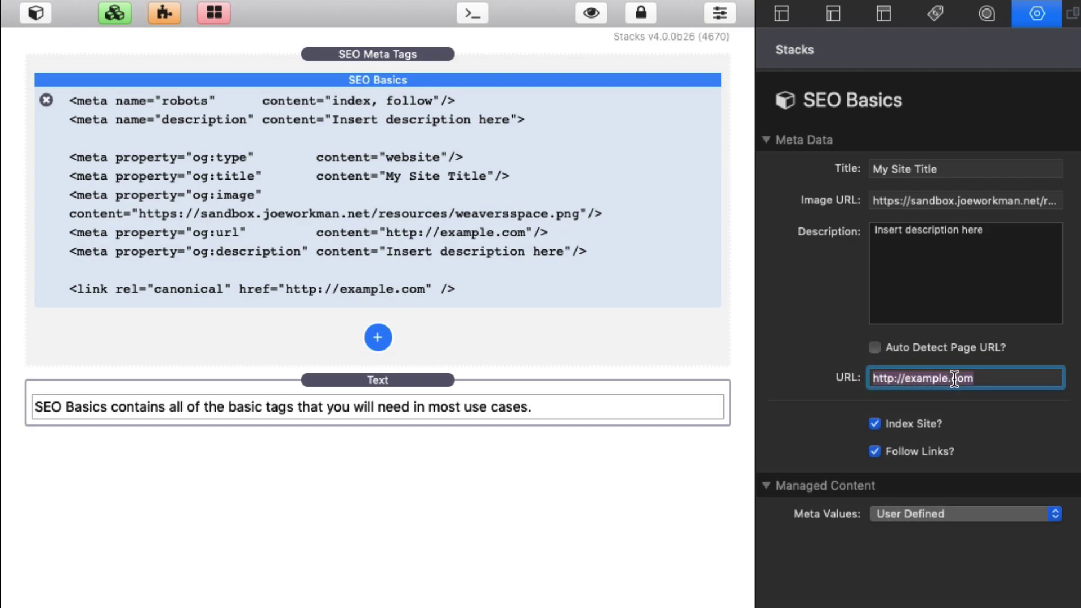
{"action": "left_click", "coordinate": [876, 346]}
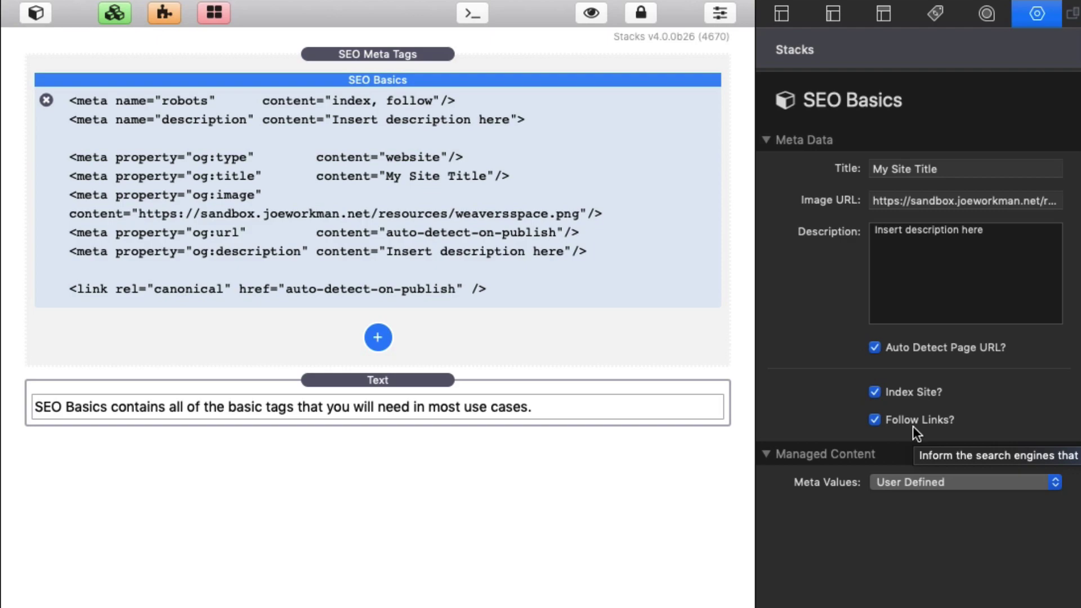
Step: Set Meta Values to Total CMS with title pageTitle and image URL shareImage
{"action": "left_click", "coordinate": [897, 482]}
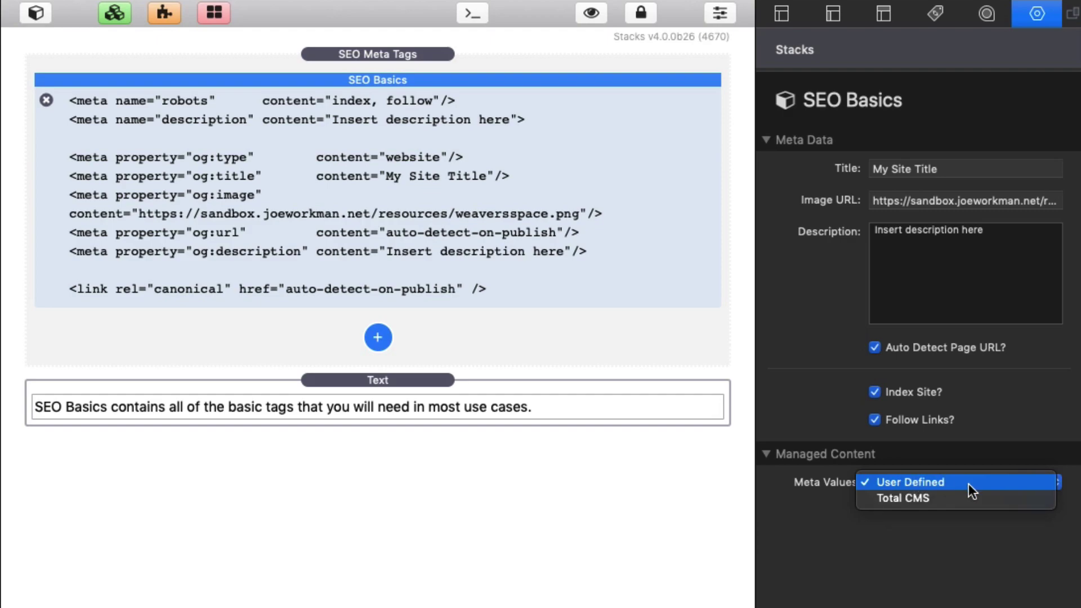
{"action": "left_click", "coordinate": [952, 506]}
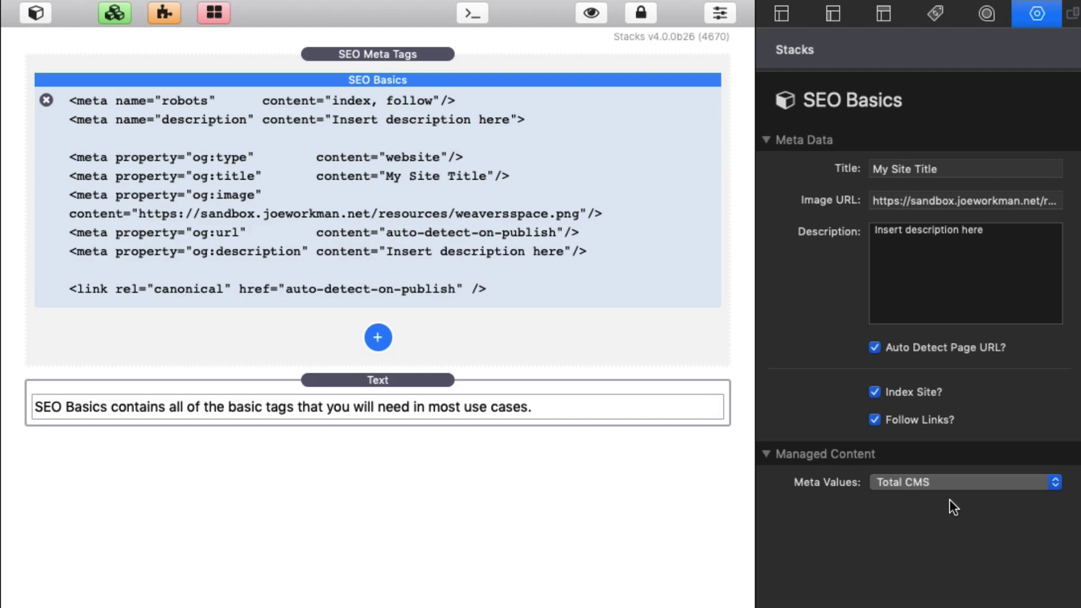
{"action": "left_click", "coordinate": [953, 171]}
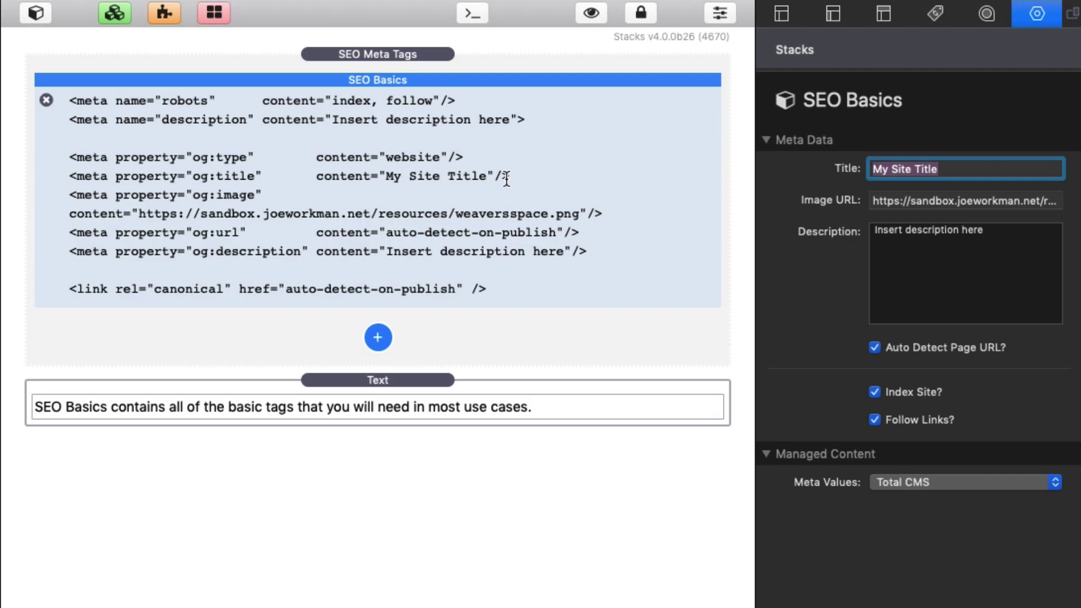
{"action": "type", "text": "pageTitles"}
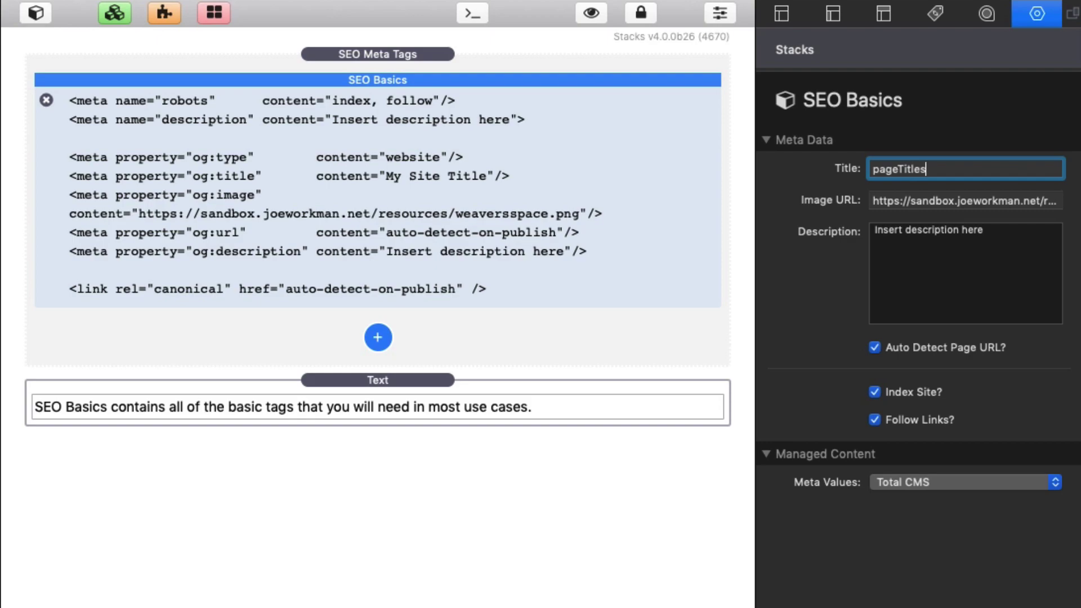
{"action": "key", "text": "BackSpace"}
{"action": "key", "text": "Tab"}
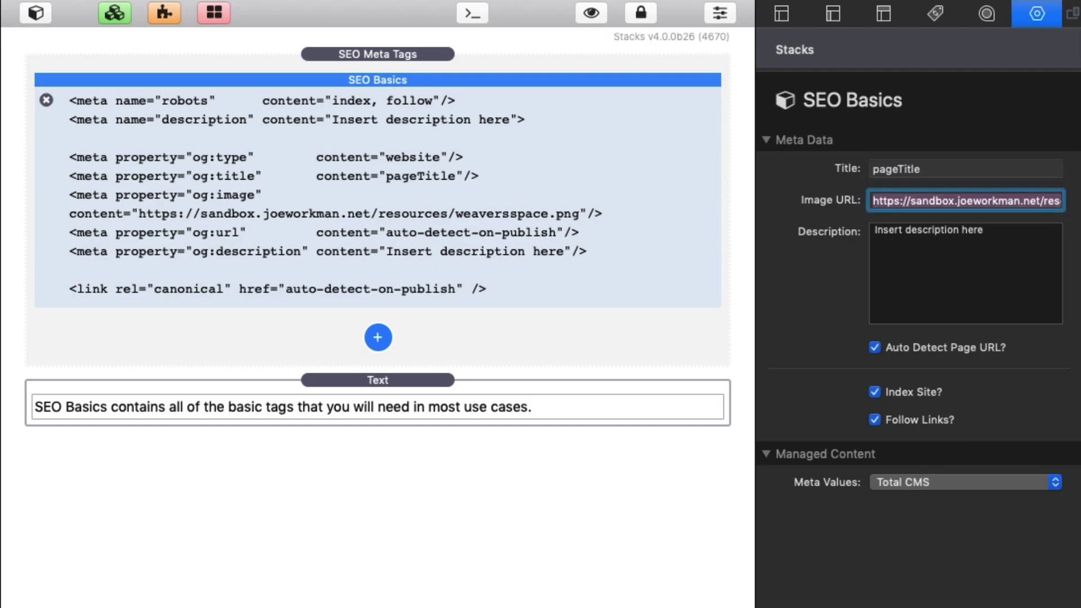
{"action": "type", "text": "shareImage"}
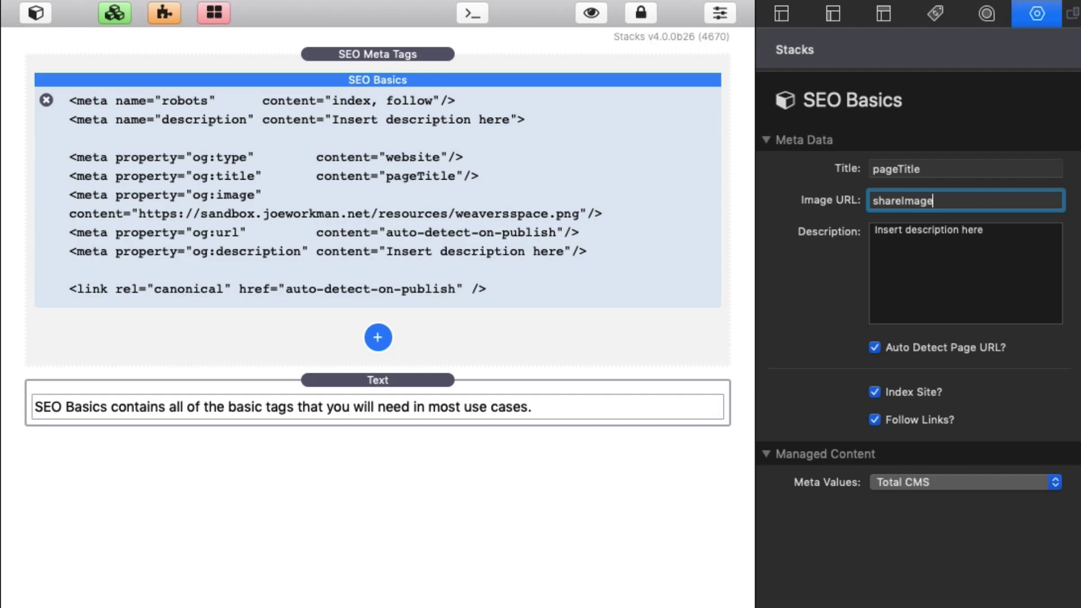
{"action": "left_click_drag", "start_coordinate": [978, 203], "coordinate": [791, 200]}
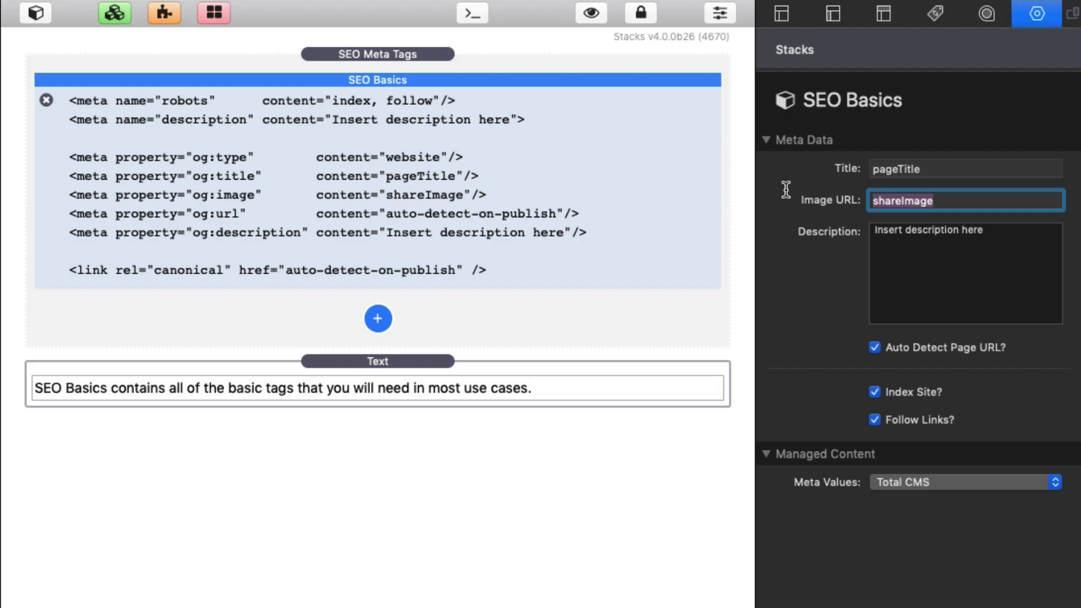
{"action": "key", "text": "Tab"}
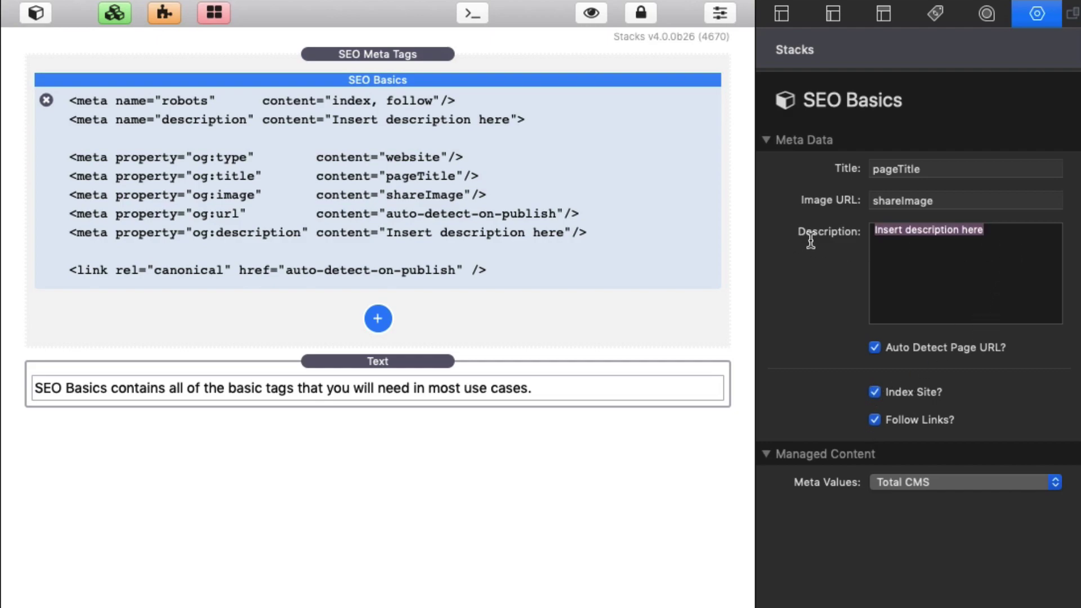
Step: Toggle Auto Detect Page URL off and back on, and set the description to pageDesc
{"action": "left_click", "coordinate": [874, 347]}
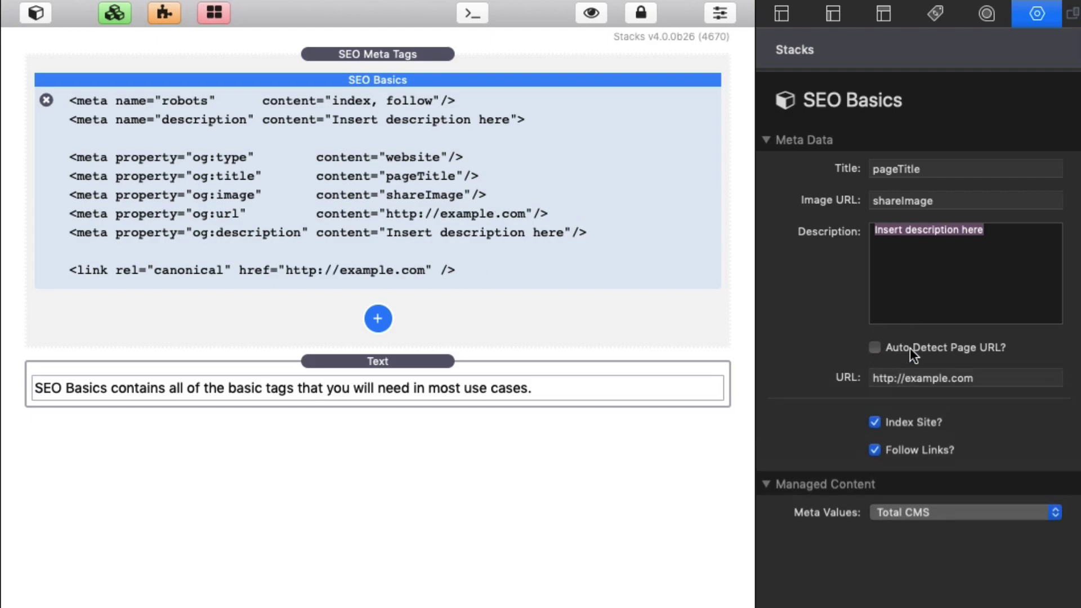
{"action": "left_click", "coordinate": [1002, 379]}
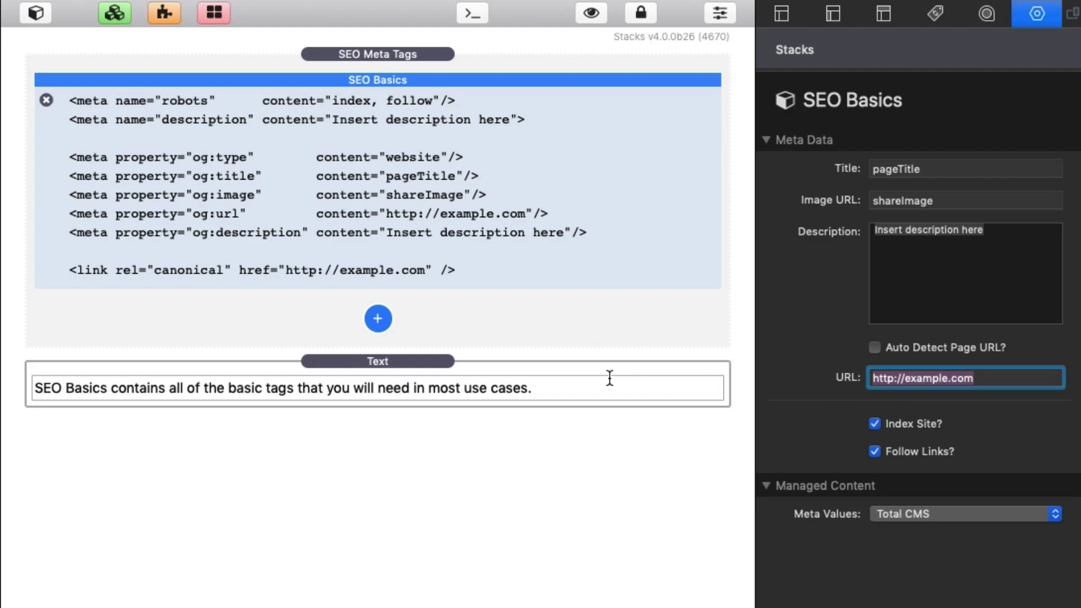
{"action": "left_click", "coordinate": [873, 347]}
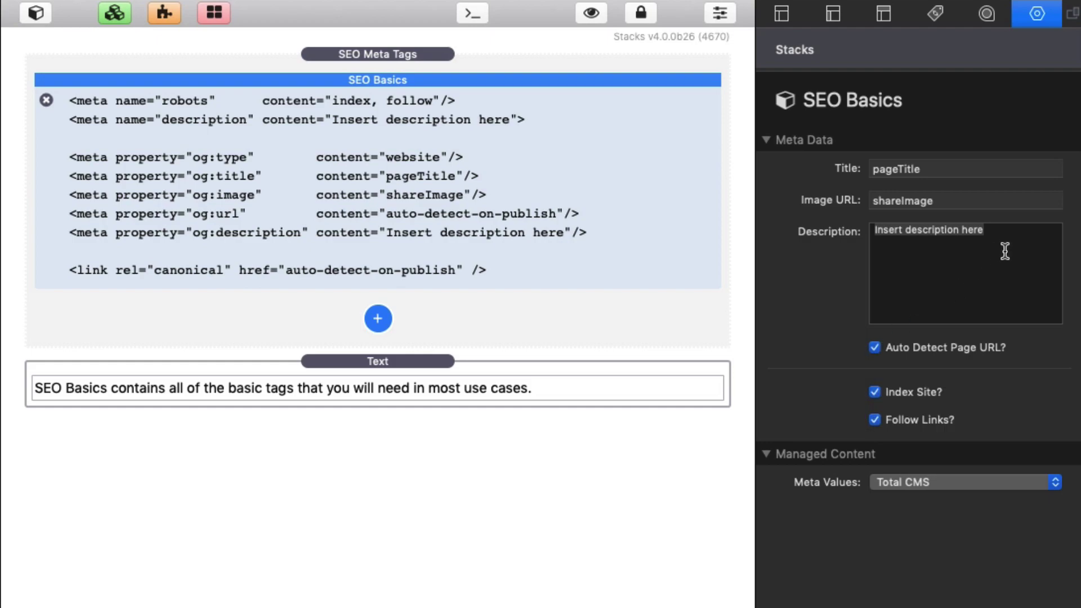
{"action": "triple_click", "coordinate": [890, 240]}
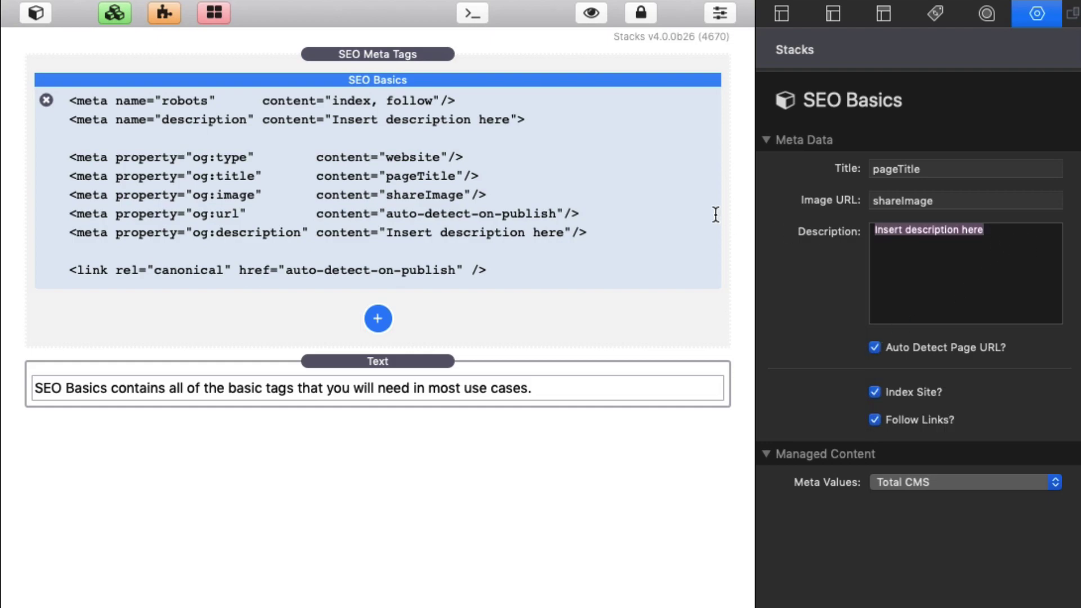
{"action": "type", "text": "page"}
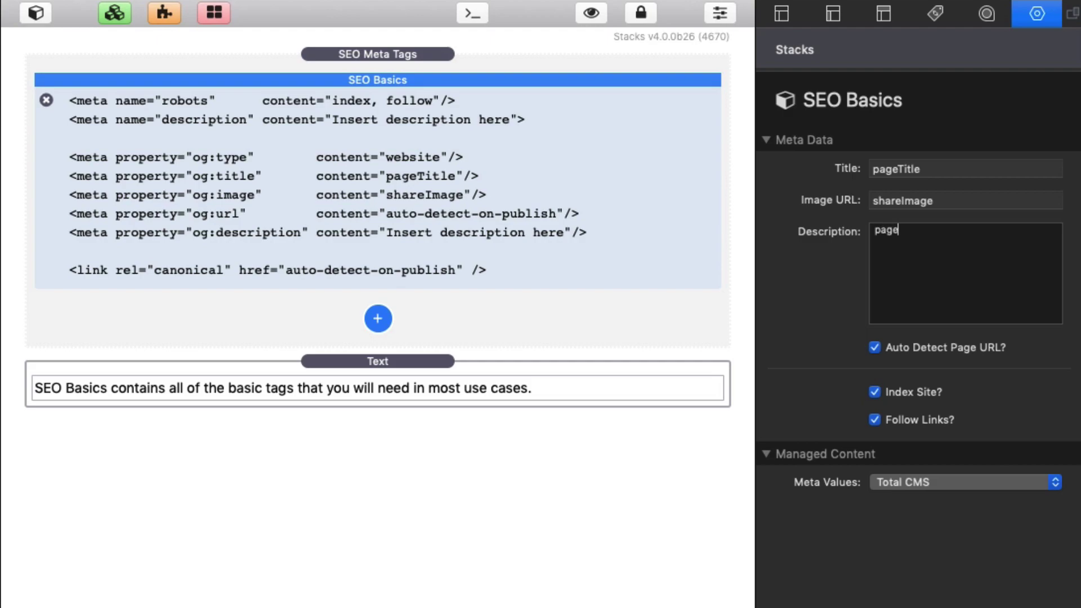
{"action": "type", "text": "Desc"}
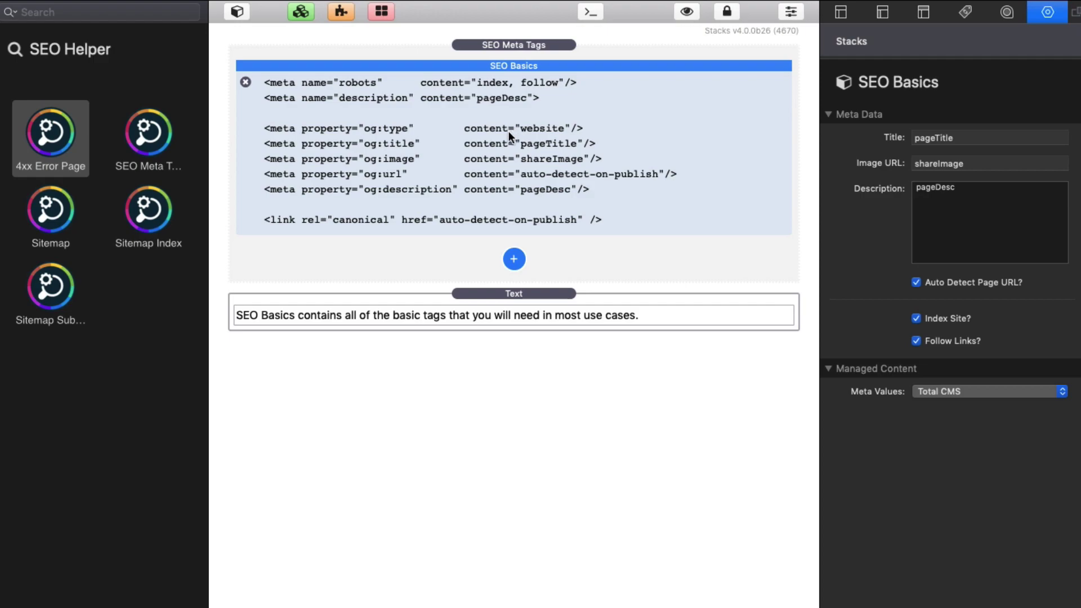
Step: Add a Geo Location stack (Apple, 37.3318;122.0312, US-CA) and compare its settings with SEO Basics
{"action": "left_click", "coordinate": [514, 261]}
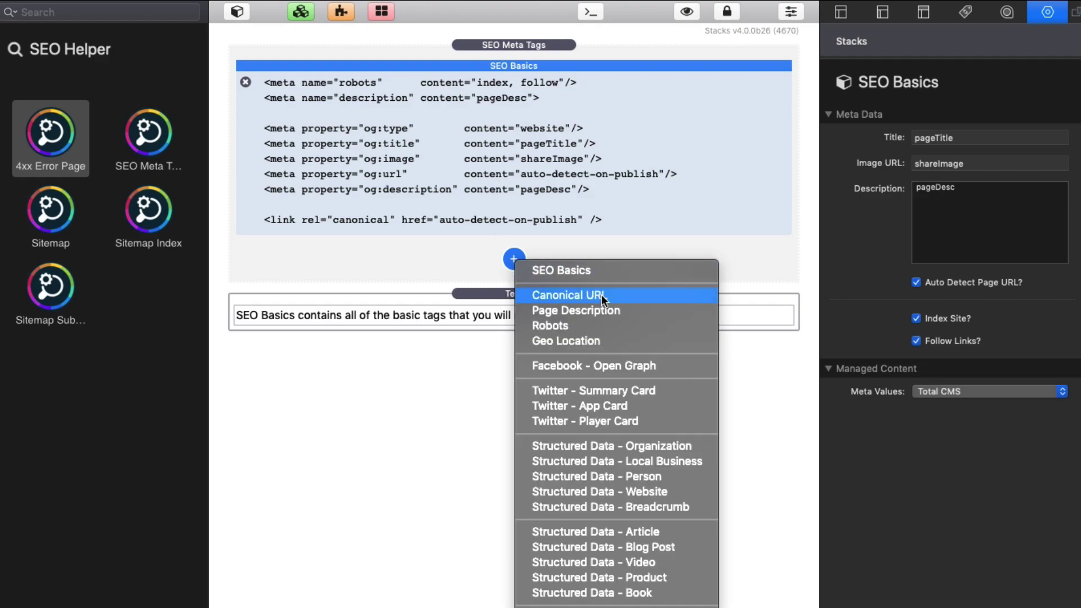
{"action": "left_click", "coordinate": [603, 338]}
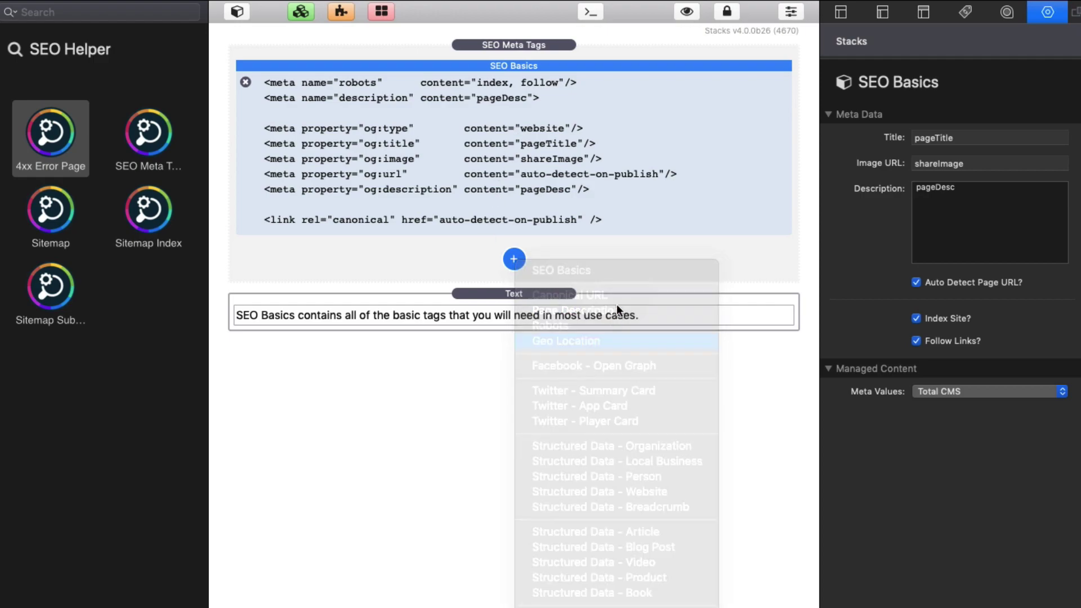
{"action": "left_click", "coordinate": [591, 164]}
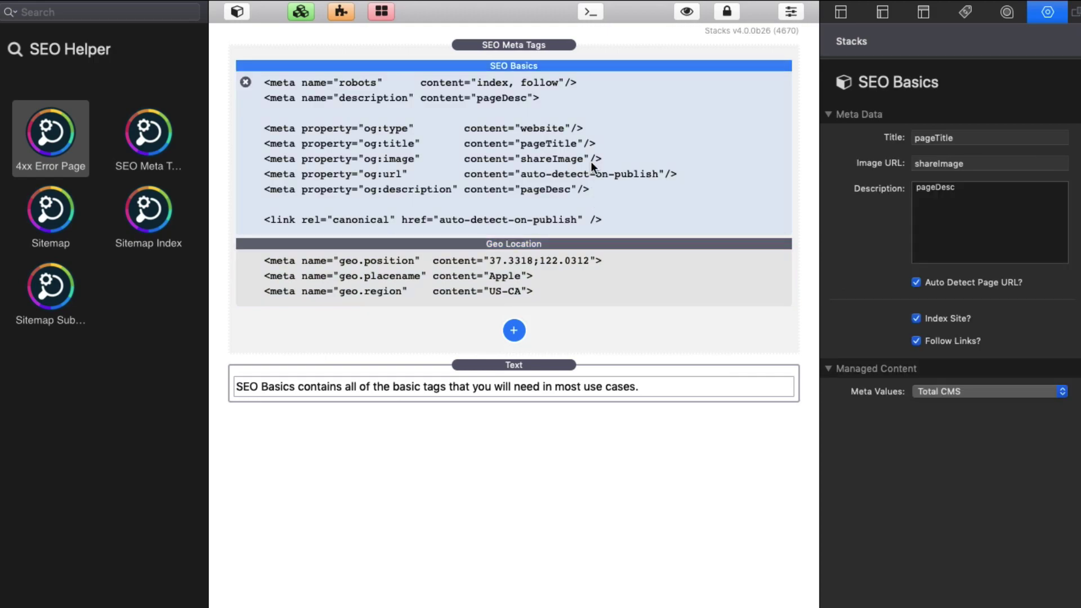
{"action": "left_click", "coordinate": [552, 261]}
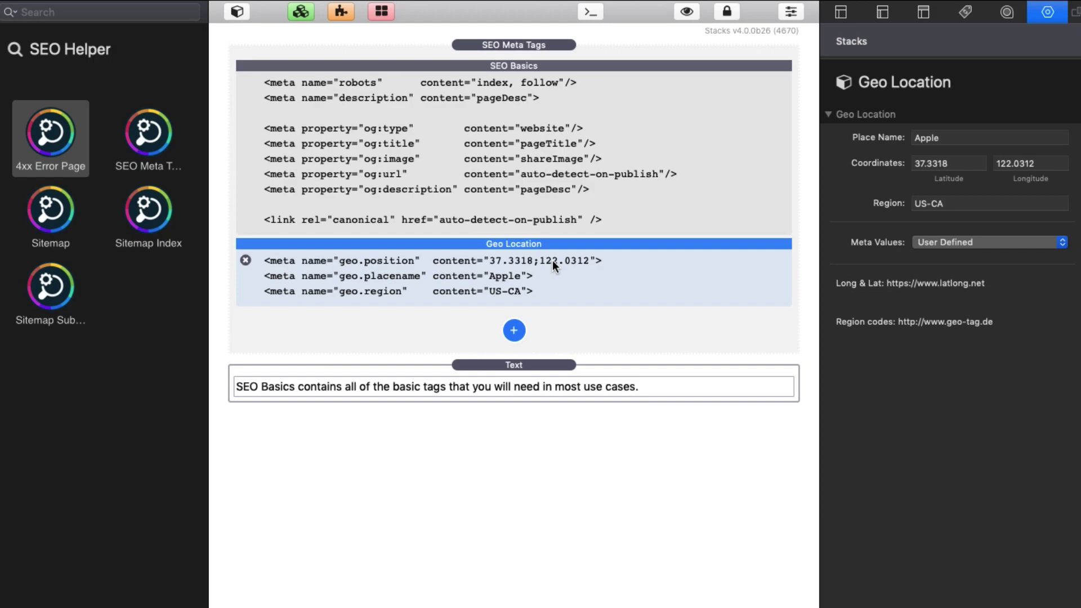
{"action": "left_click", "coordinate": [539, 190]}
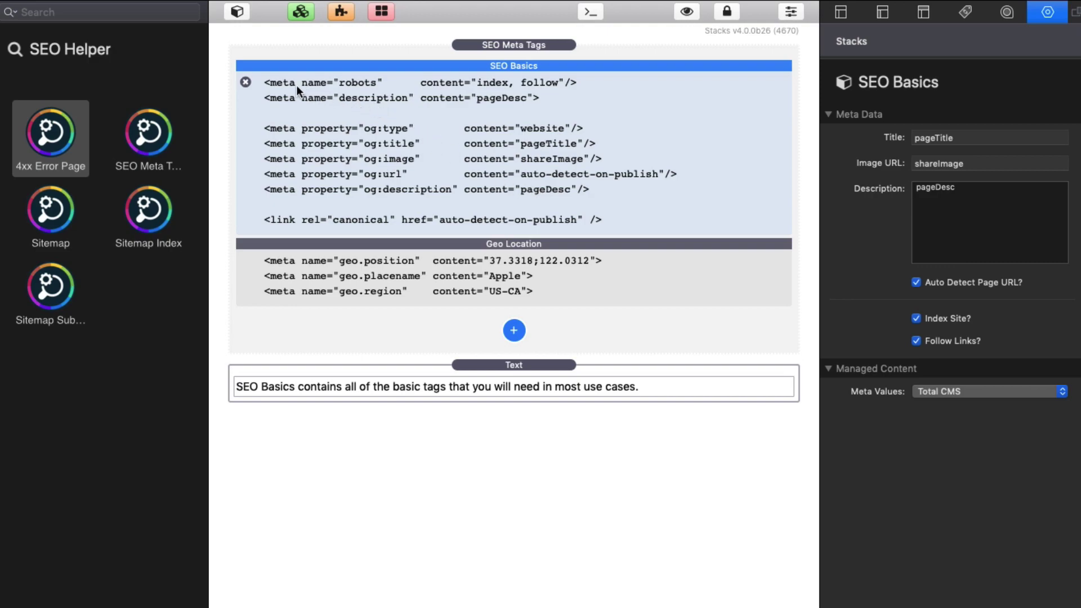
Step: Replace SEO Basics with separate Canonical URL, Page Description and Robots (index, follow) stacks
{"action": "left_click", "coordinate": [246, 82]}
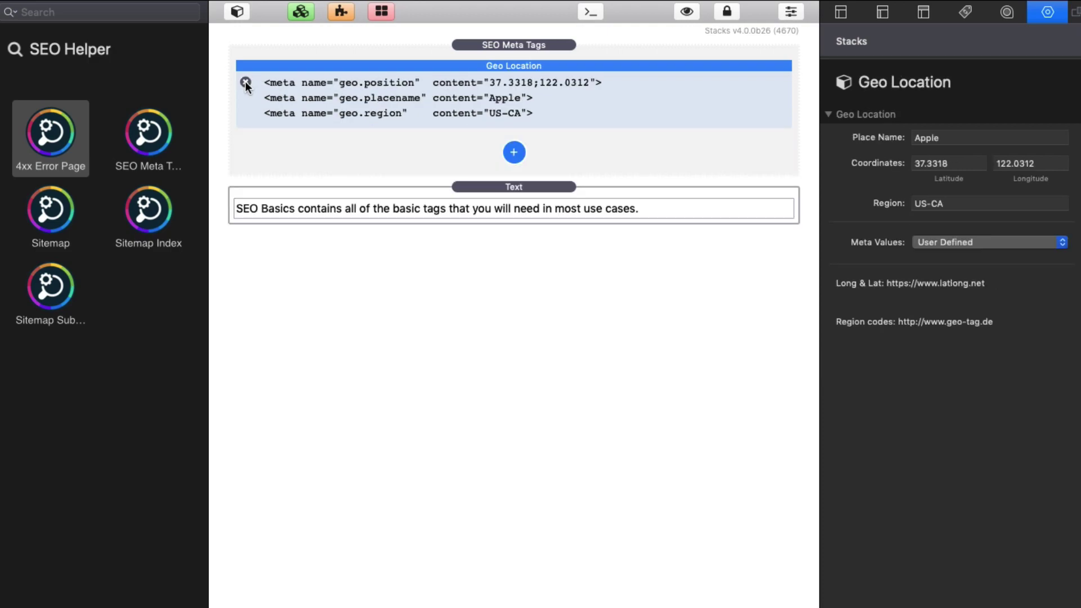
{"action": "left_click", "coordinate": [518, 155]}
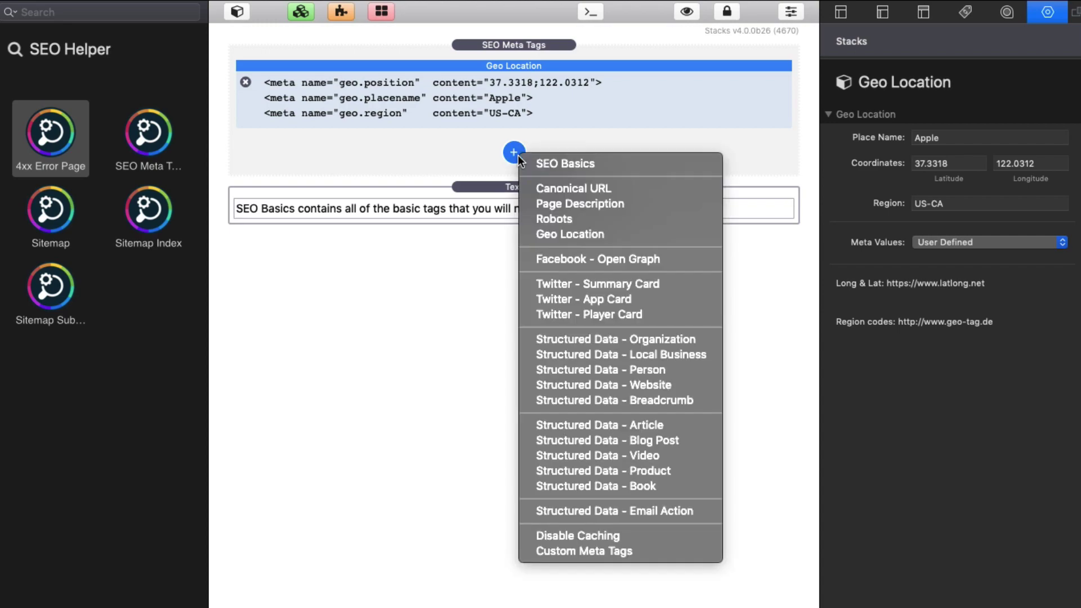
{"action": "left_click", "coordinate": [573, 188]}
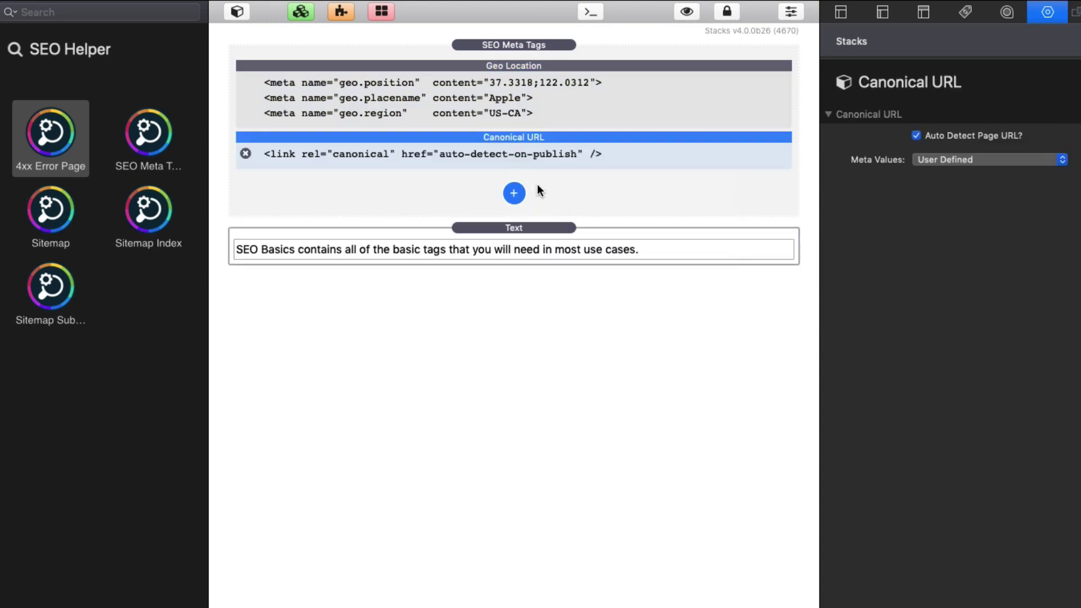
{"action": "left_click", "coordinate": [515, 194]}
{"action": "left_click", "coordinate": [549, 239]}
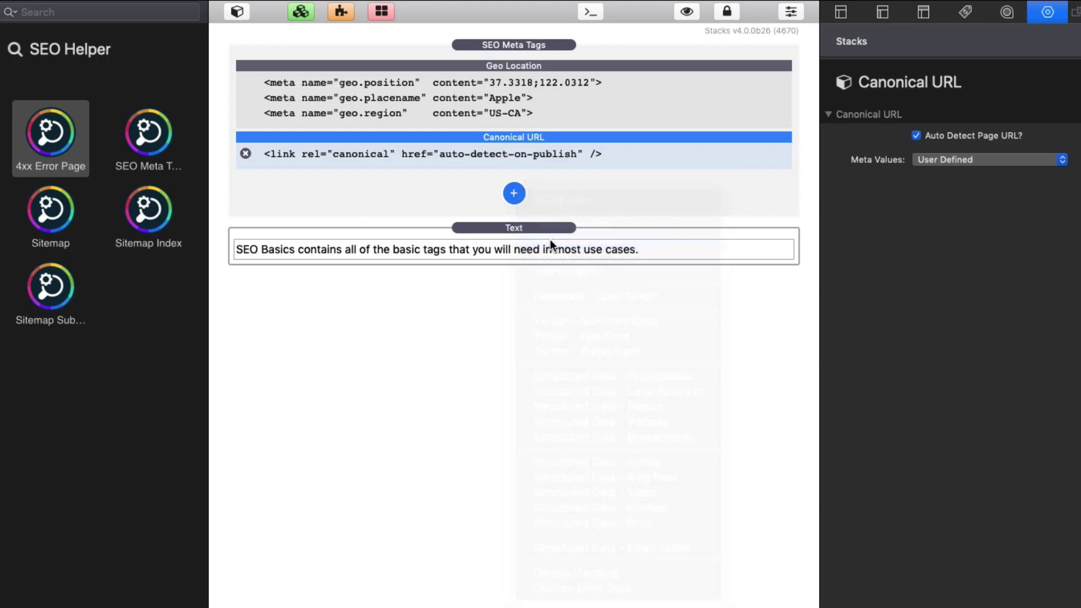
{"action": "left_click", "coordinate": [513, 235]}
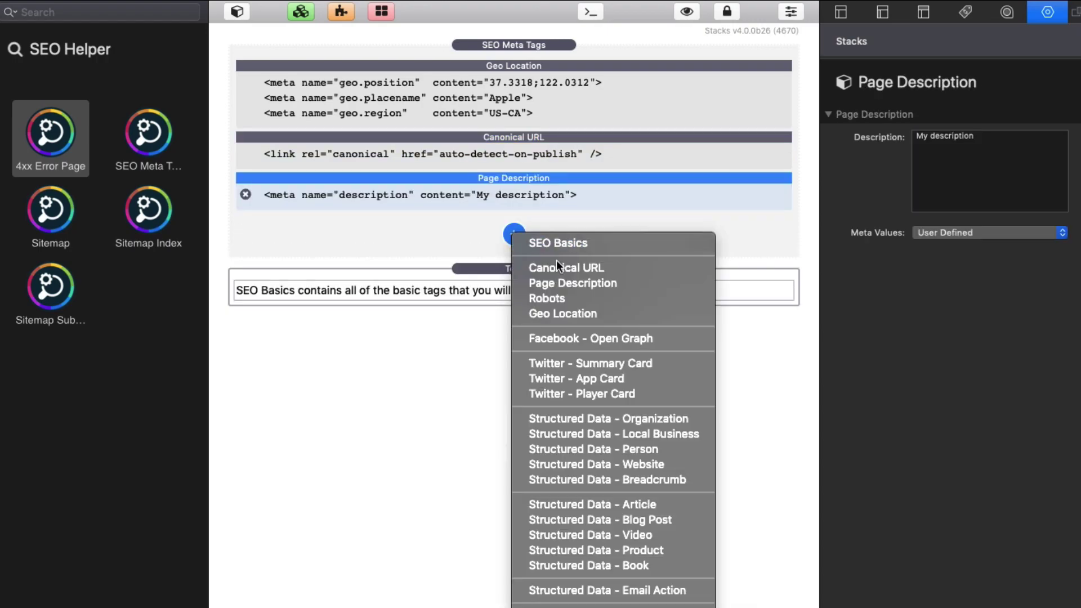
{"action": "left_click", "coordinate": [570, 299]}
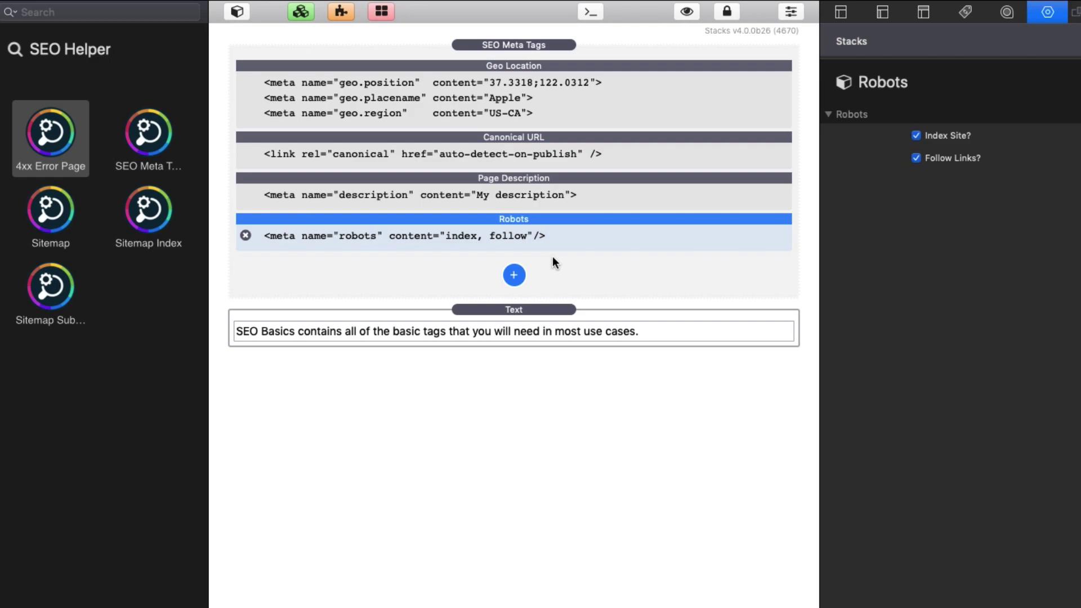
{"action": "left_click", "coordinate": [514, 275]}
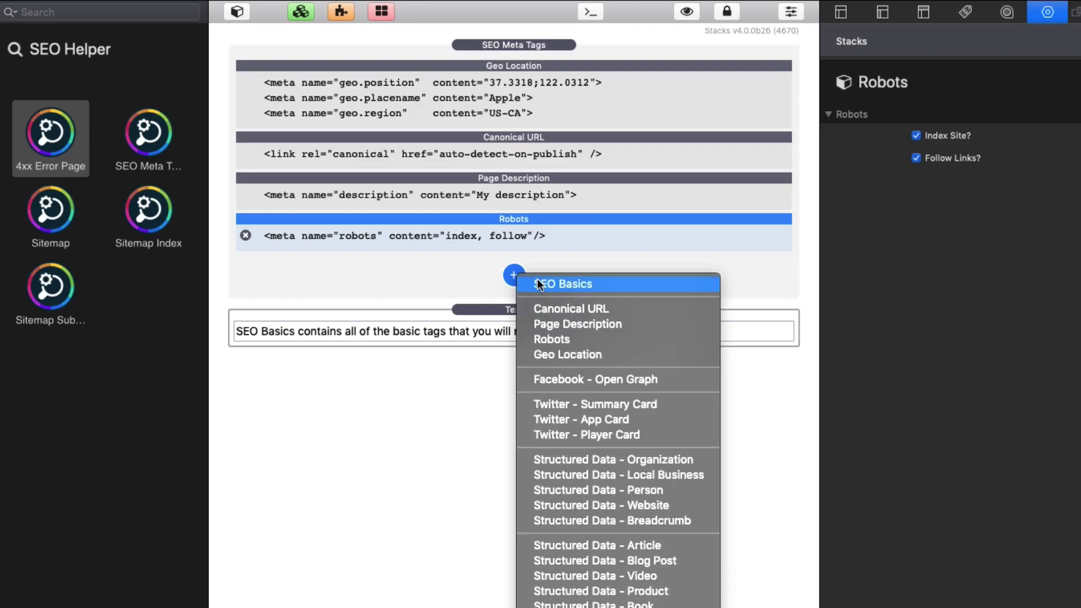
Step: Add a Facebook Open Graph tag, then add and remove a Structured Data - Organization tag
{"action": "left_click", "coordinate": [575, 380]}
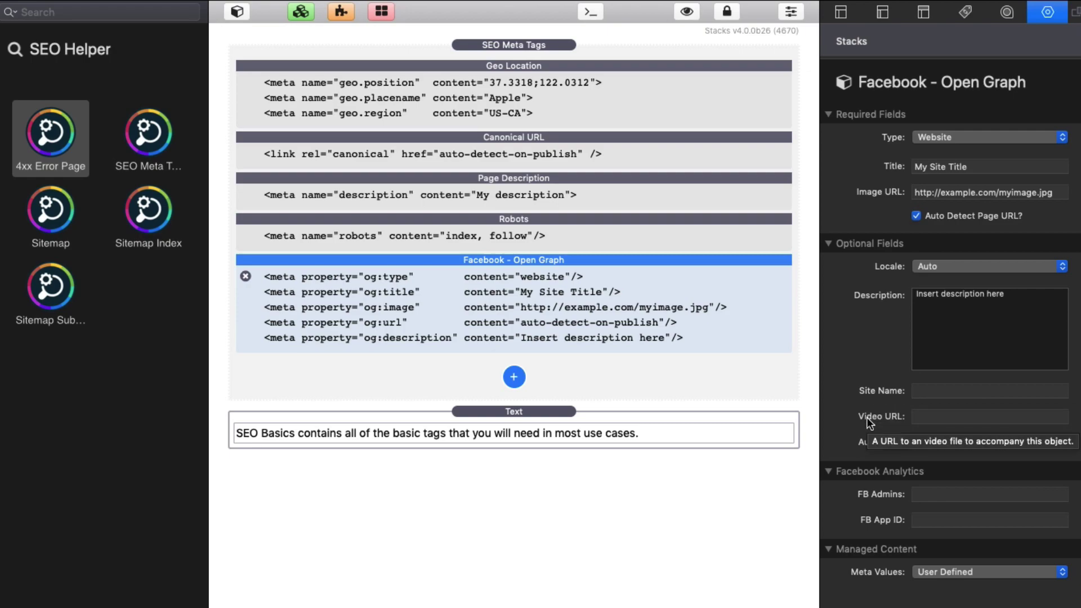
{"action": "left_click", "coordinate": [947, 394]}
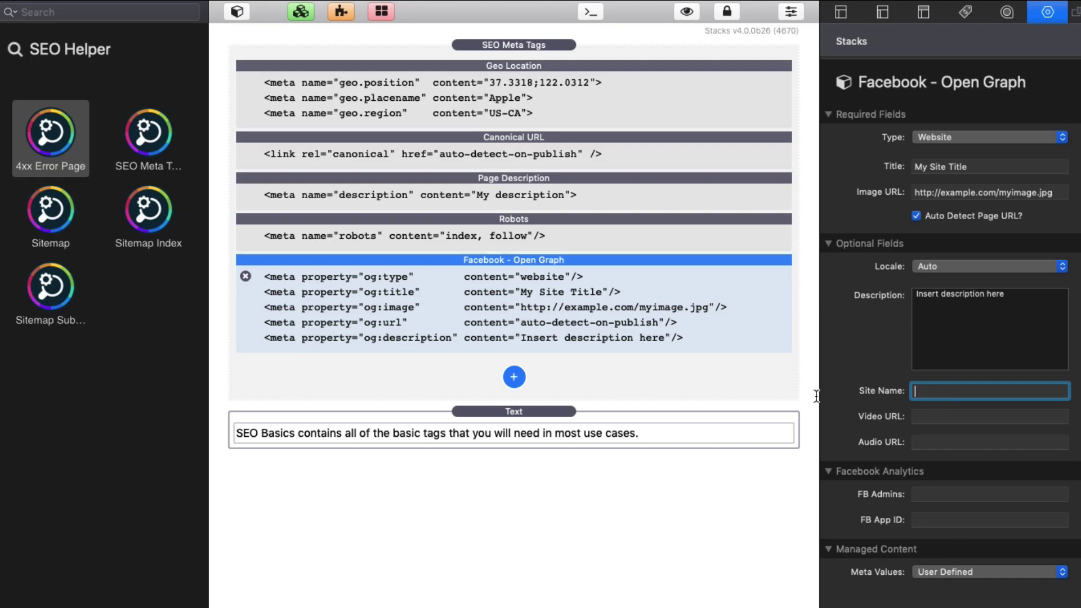
{"action": "left_click", "coordinate": [514, 377]}
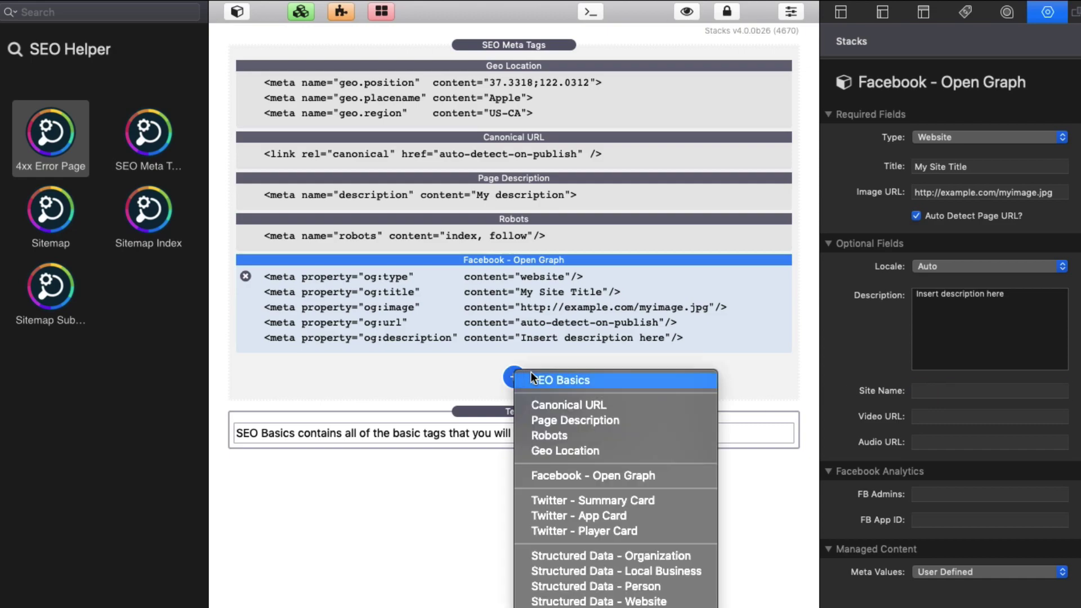
{"action": "left_click", "coordinate": [607, 558]}
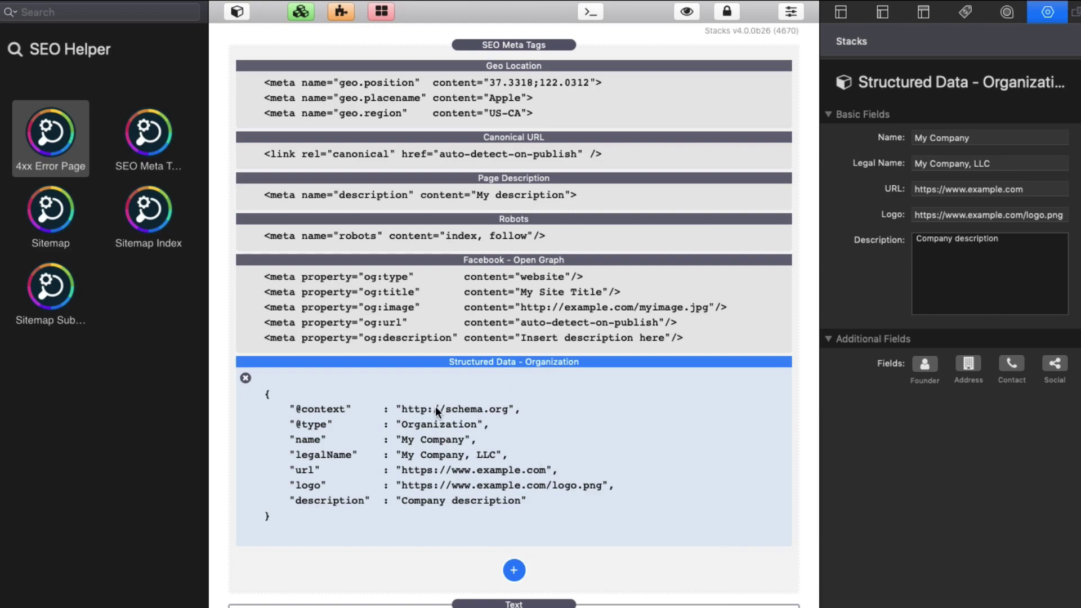
{"action": "left_click", "coordinate": [245, 379]}
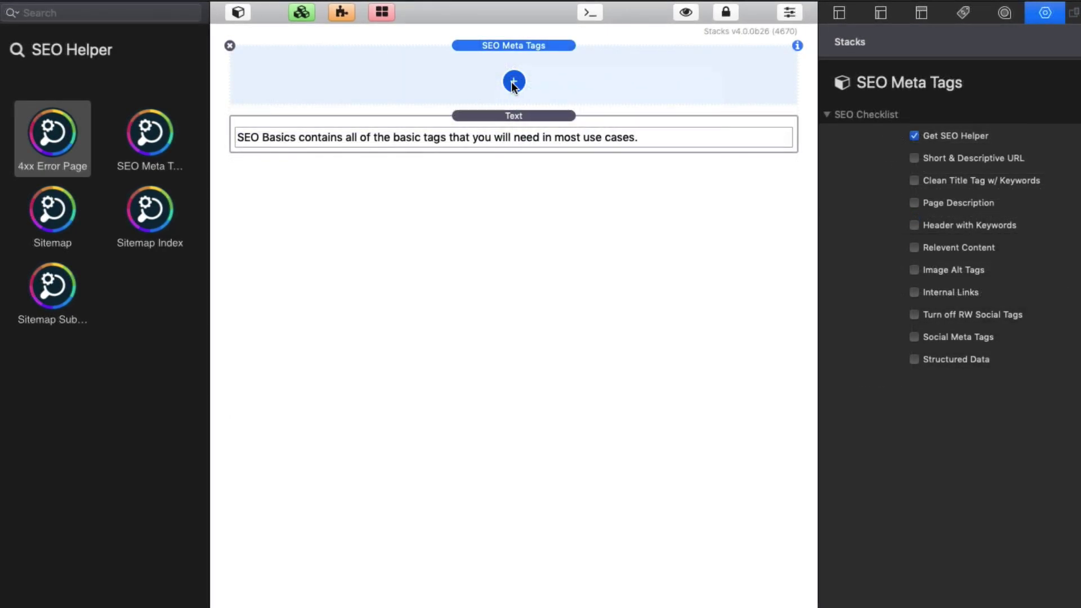
Step: Add a Canonical URL stack as the first tag in SEO Meta Tags
{"action": "left_click", "coordinate": [512, 82]}
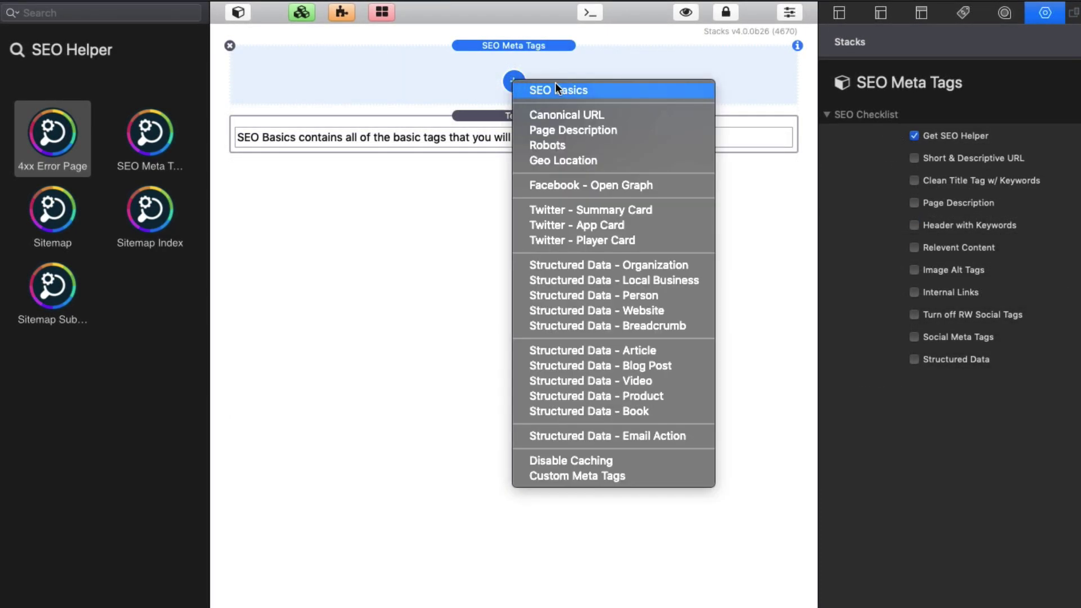
{"action": "left_click", "coordinate": [569, 117]}
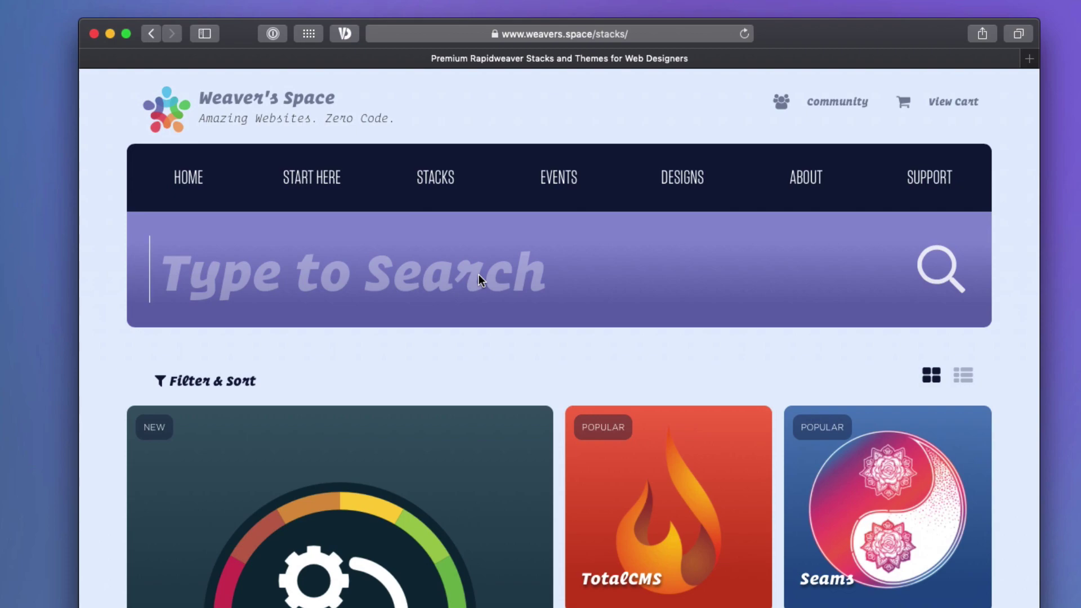
Step: Switch the Weaver's Space stacks page to list layout and reveal its ?layout=list address
{"action": "left_click", "coordinate": [965, 377]}
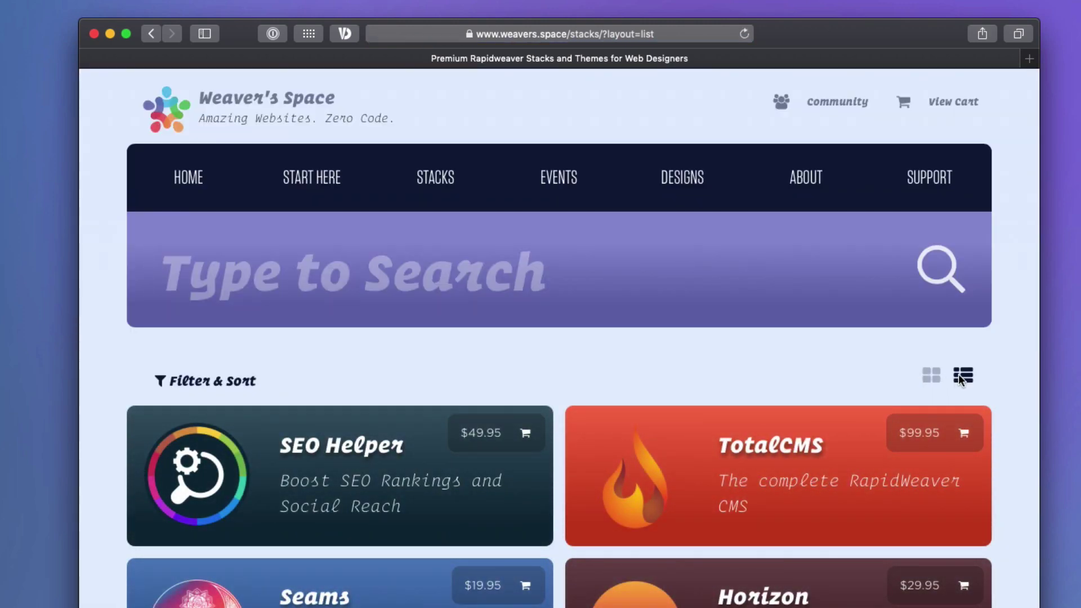
{"action": "left_click", "coordinate": [670, 29]}
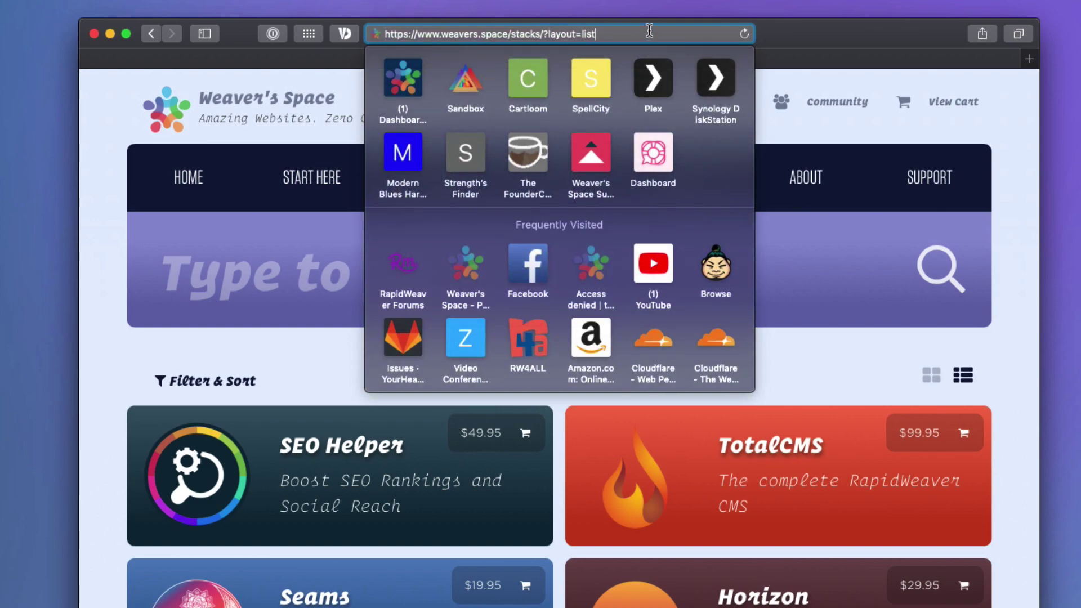
{"action": "left_click", "coordinate": [812, 340]}
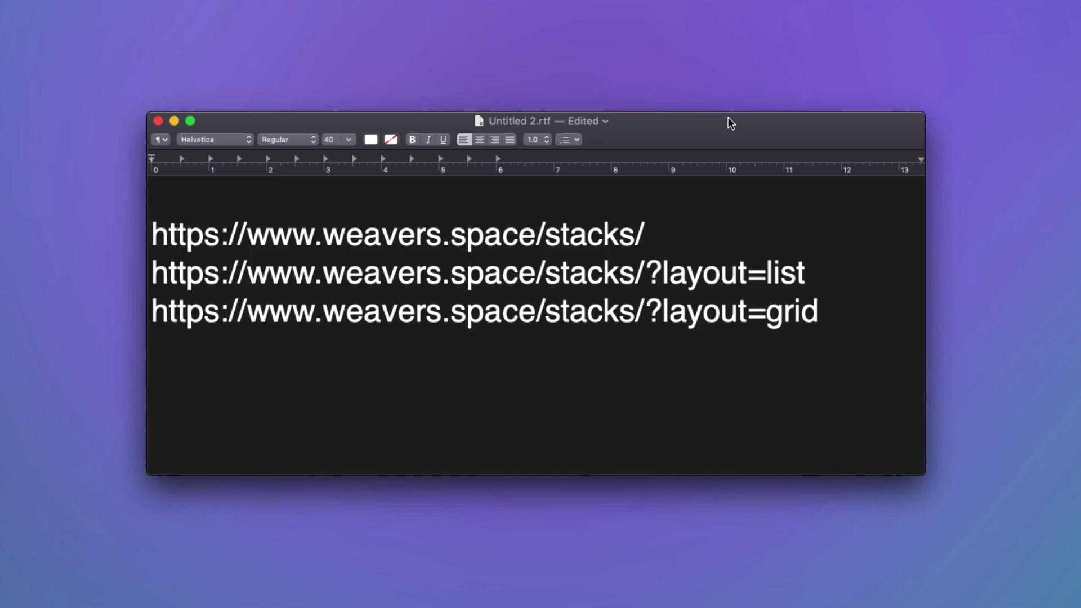
{"action": "left_click_drag", "start_coordinate": [728, 117], "coordinate": [715, 118]}
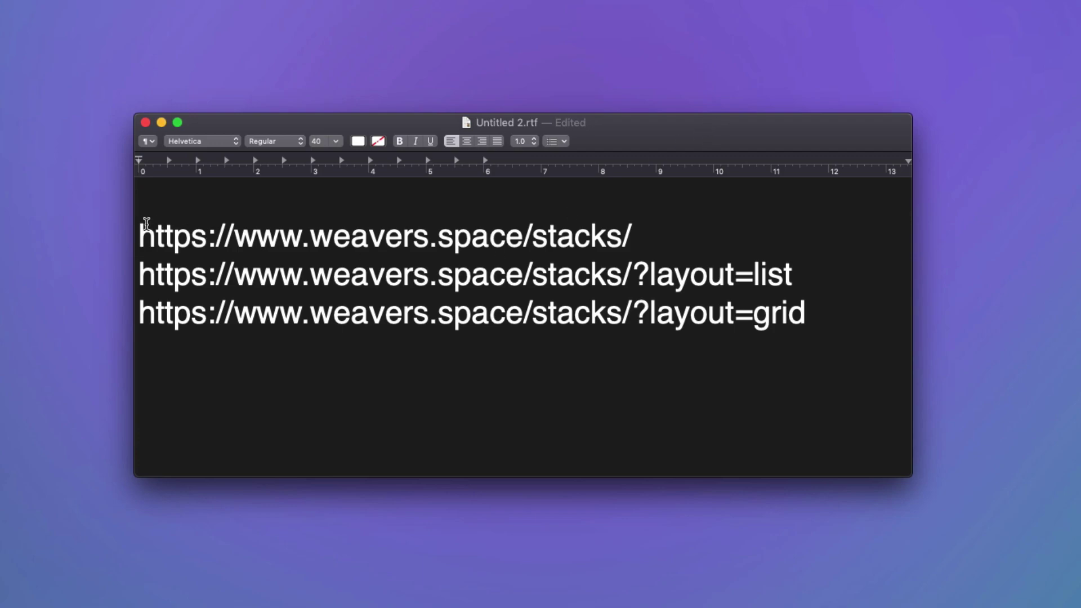
{"action": "left_click_drag", "start_coordinate": [144, 225], "coordinate": [652, 236]}
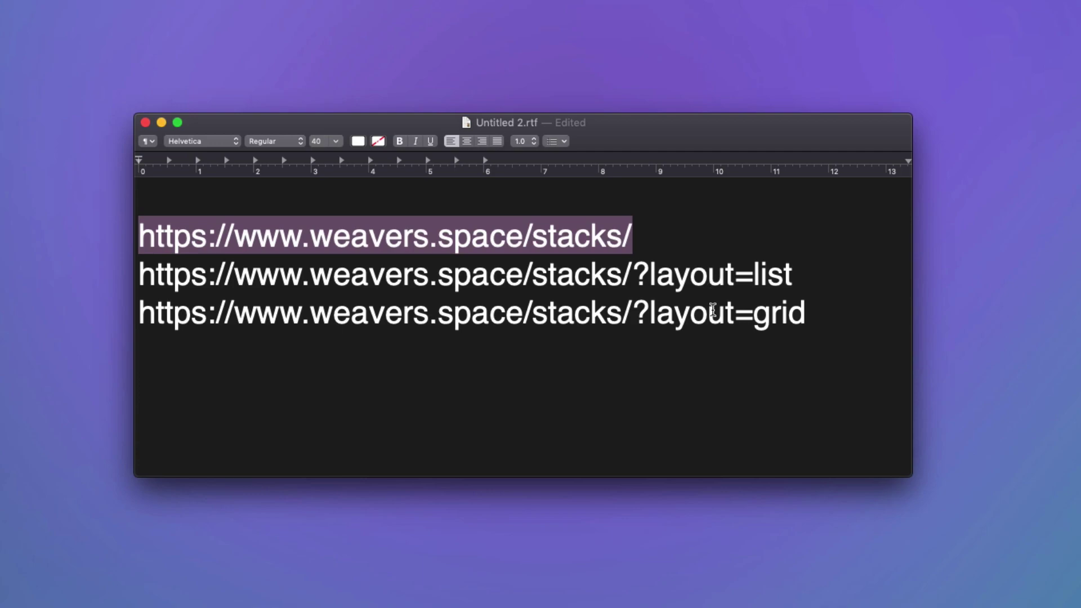
{"action": "left_click", "coordinate": [679, 279]}
{"action": "left_click", "coordinate": [680, 314]}
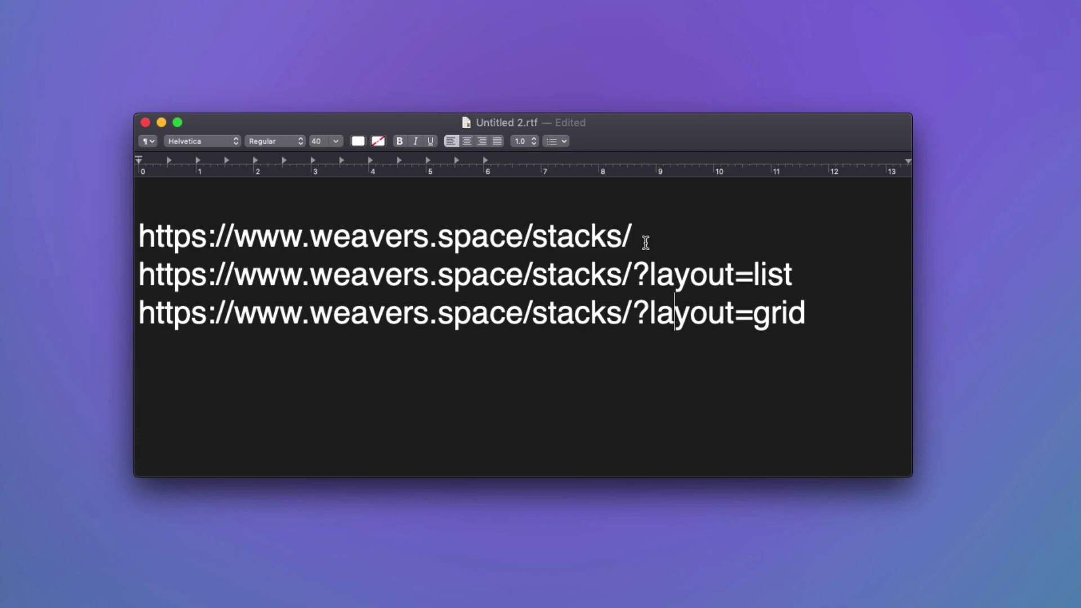
{"action": "left_click_drag", "start_coordinate": [646, 236], "coordinate": [143, 233]}
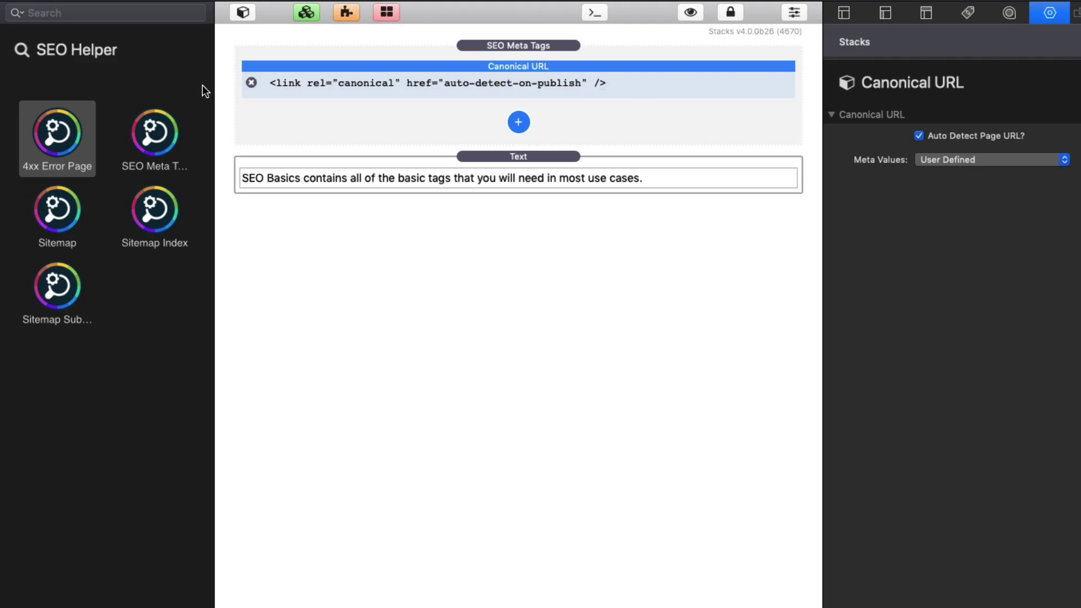
Step: Remove the Canonical URL tag and add a Page Description tag to SEO Meta Tags
{"action": "left_click", "coordinate": [253, 81]}
{"action": "left_click", "coordinate": [518, 82]}
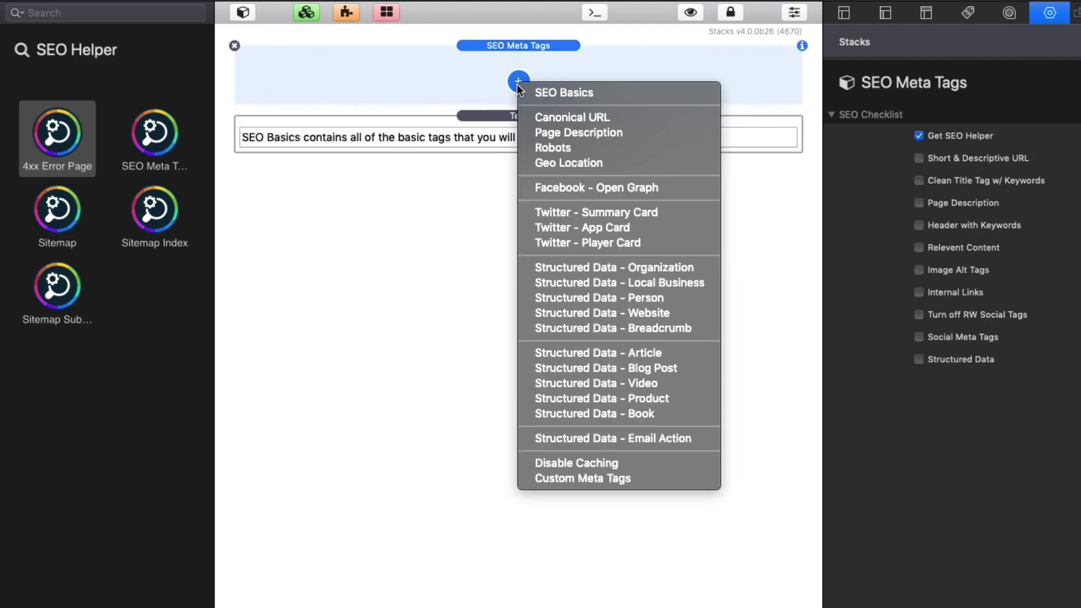
{"action": "left_click", "coordinate": [586, 135]}
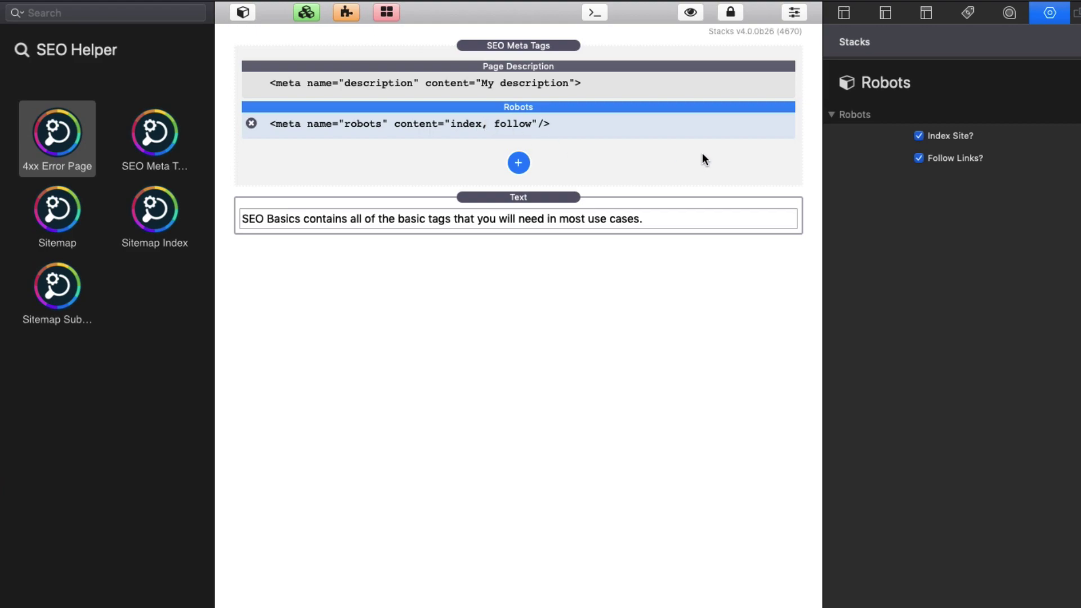
Step: Untick Index Site? so Robots reads noindex, follow, then bring up the tag types list
{"action": "left_click", "coordinate": [918, 135]}
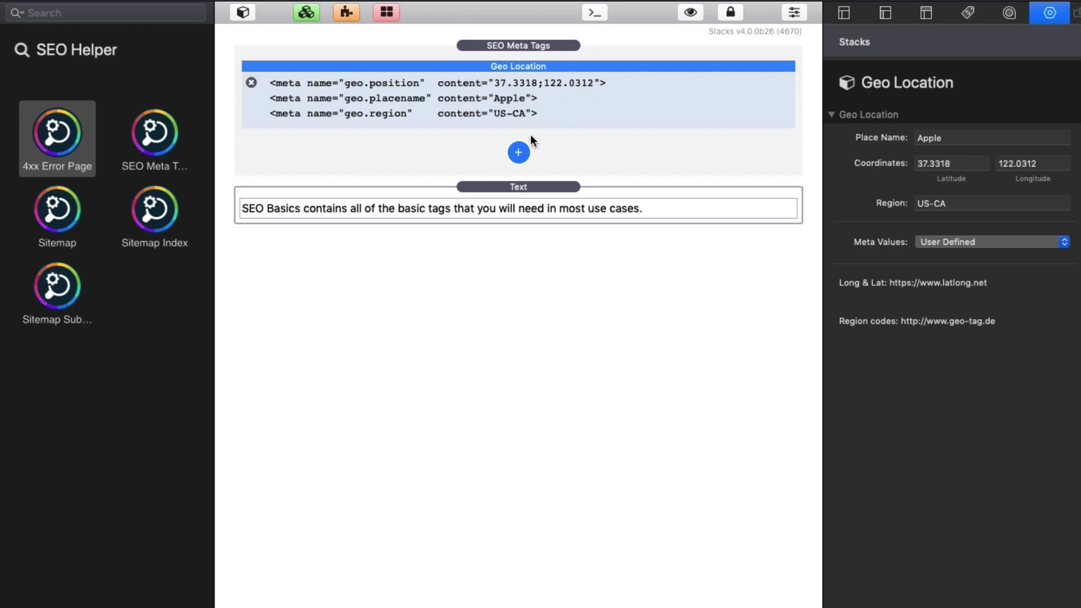
{"action": "left_click", "coordinate": [524, 154]}
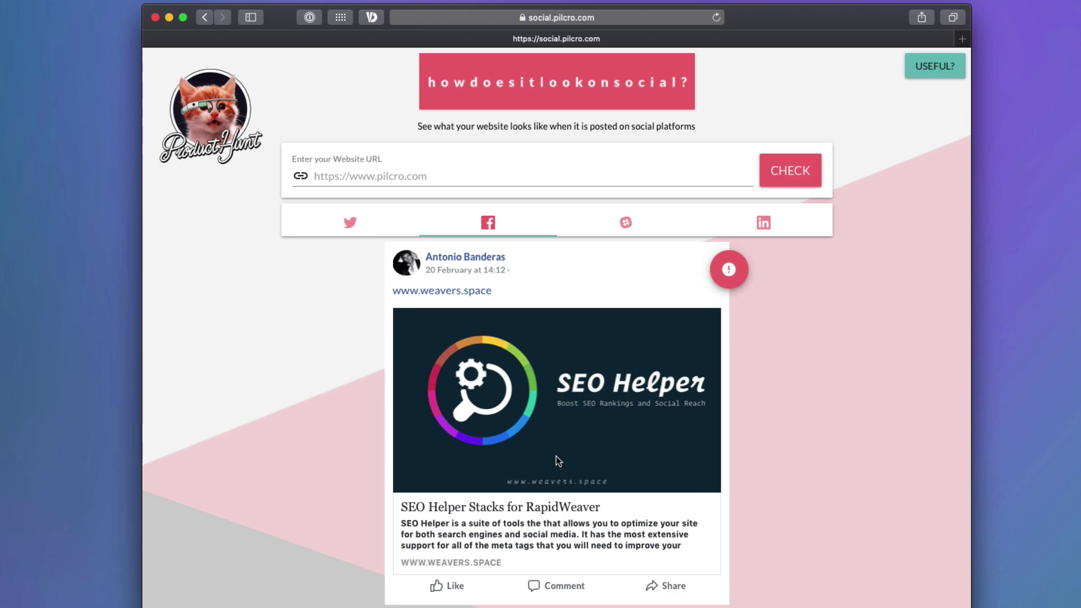
Step: View the SEO Helper page's share previews for Twitter, Slack and LinkedIn
{"action": "left_click", "coordinate": [339, 220]}
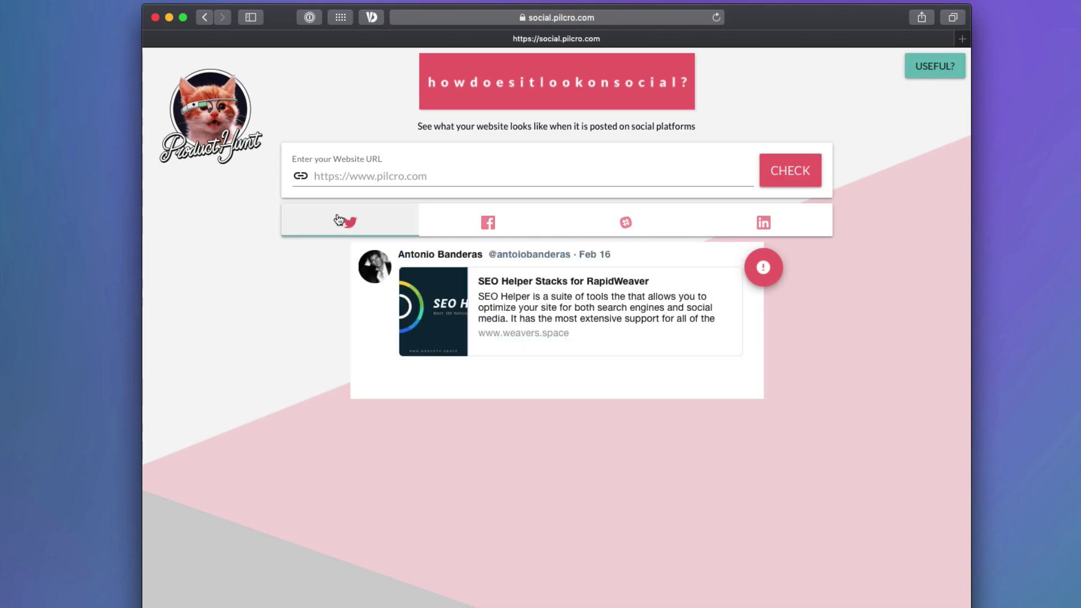
{"action": "left_click", "coordinate": [619, 214]}
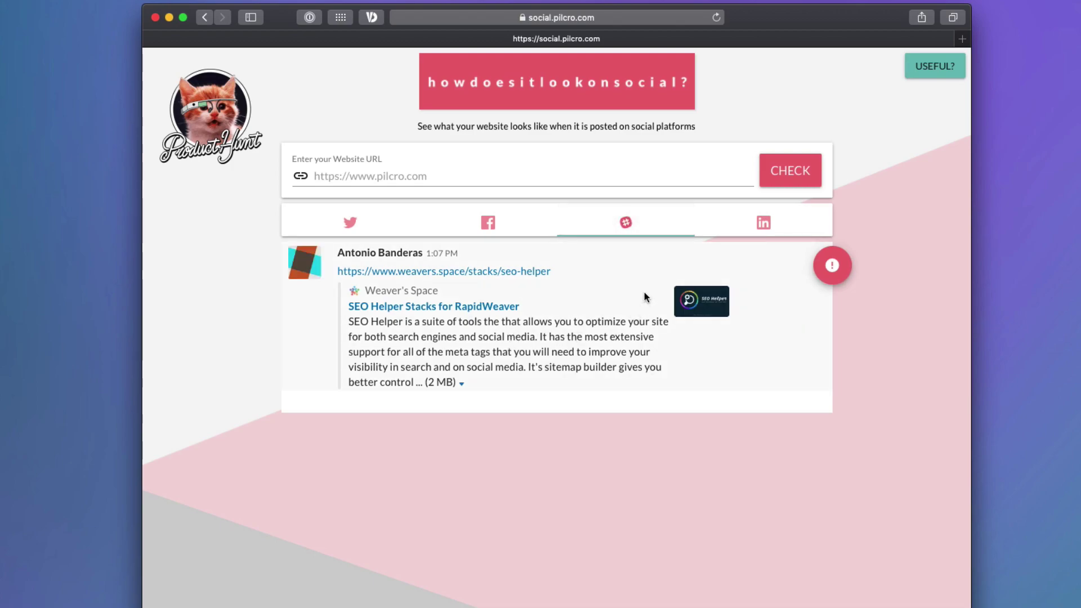
{"action": "left_click", "coordinate": [757, 225]}
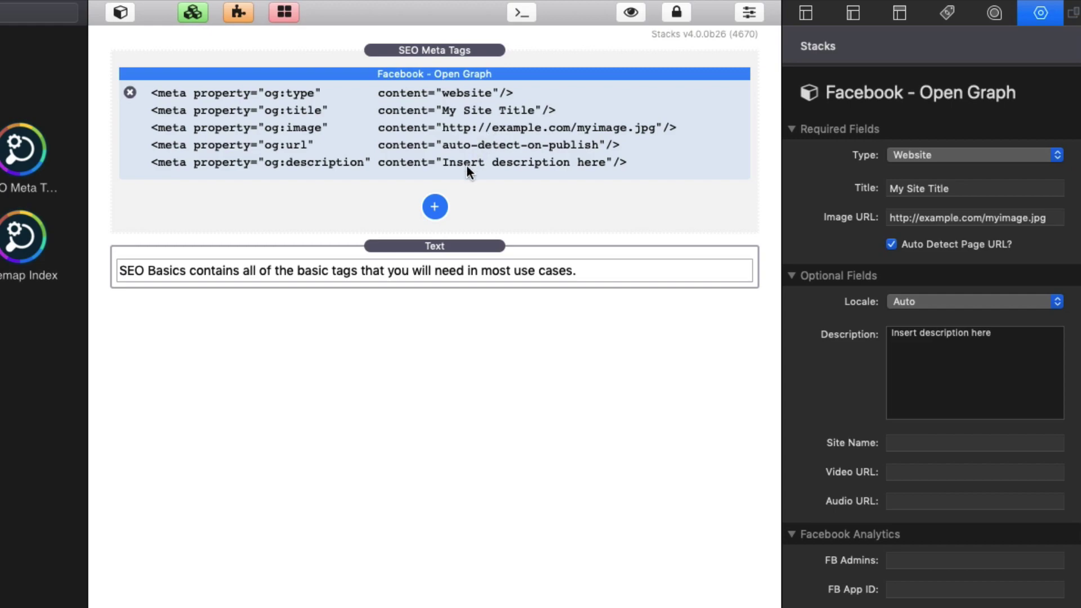
Step: Add a Twitter Summary Card tag and a Twitter App Card tag
{"action": "left_click", "coordinate": [435, 206]}
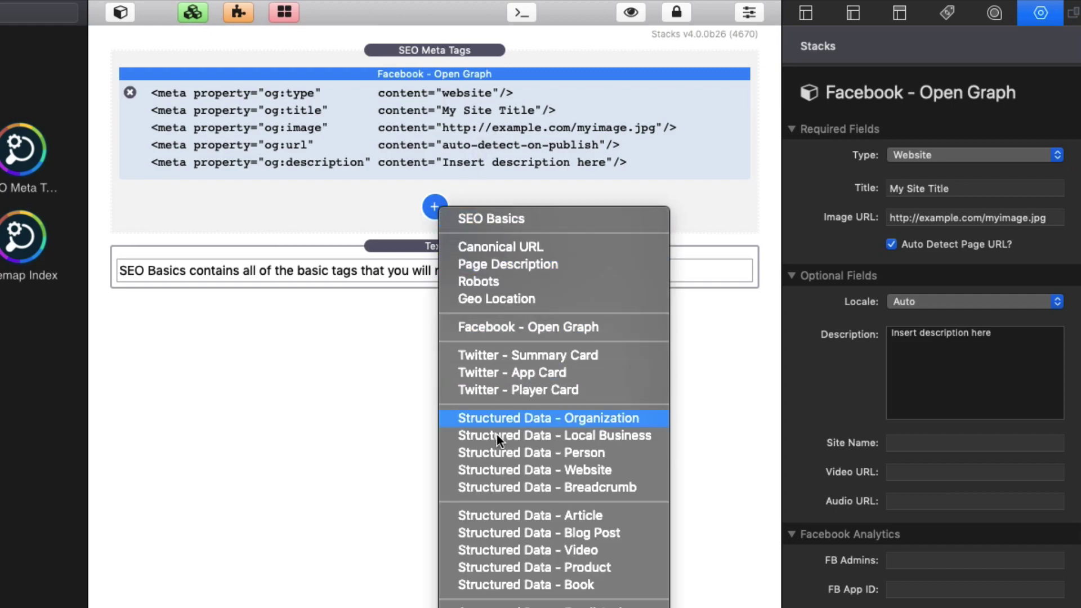
{"action": "left_click", "coordinate": [545, 350]}
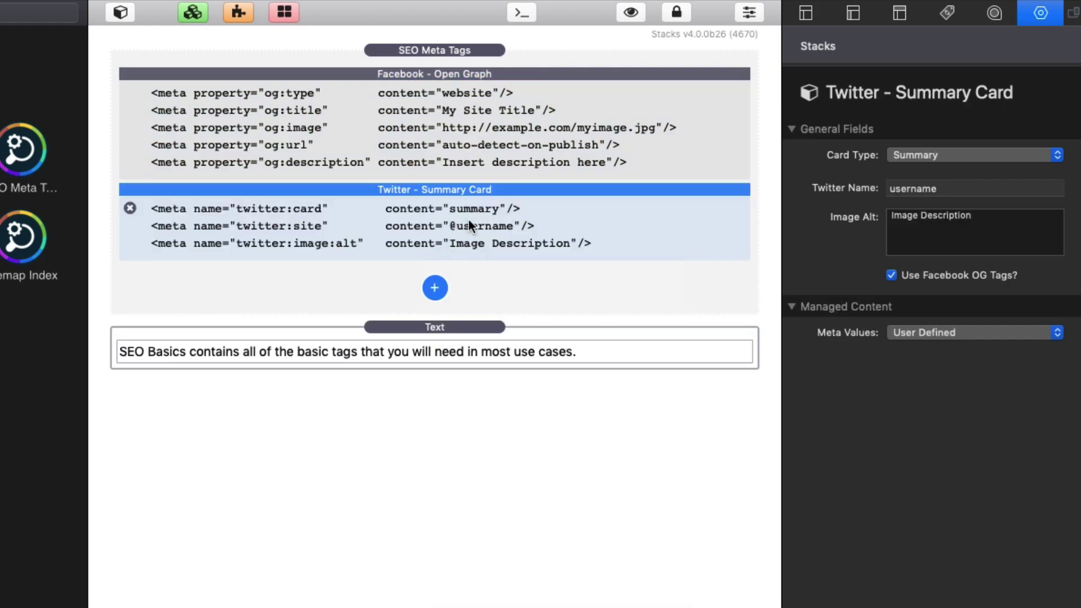
{"action": "left_click", "coordinate": [435, 293]}
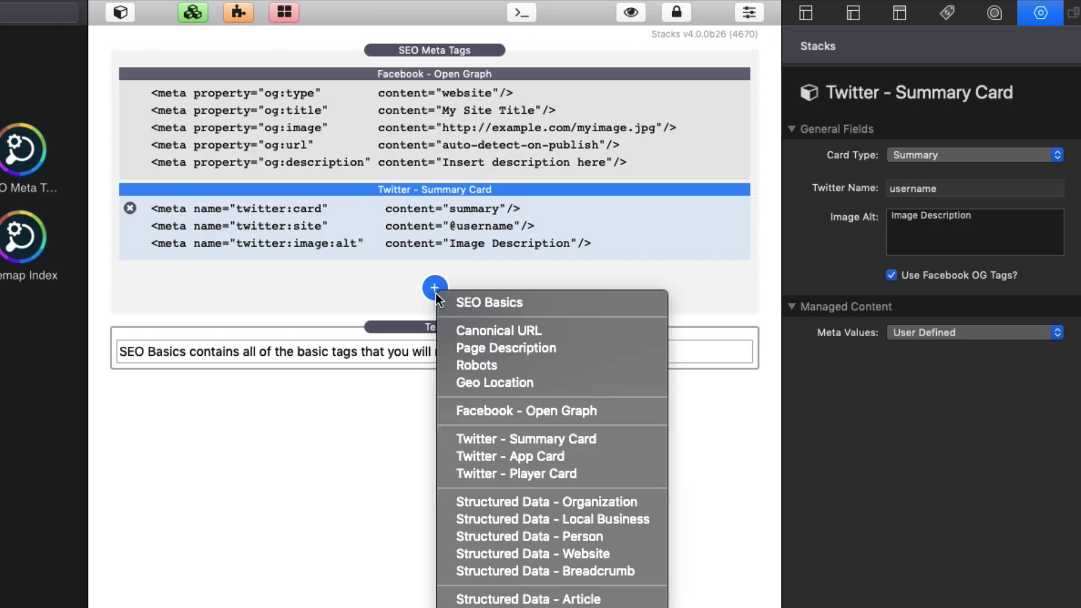
{"action": "left_click", "coordinate": [495, 457]}
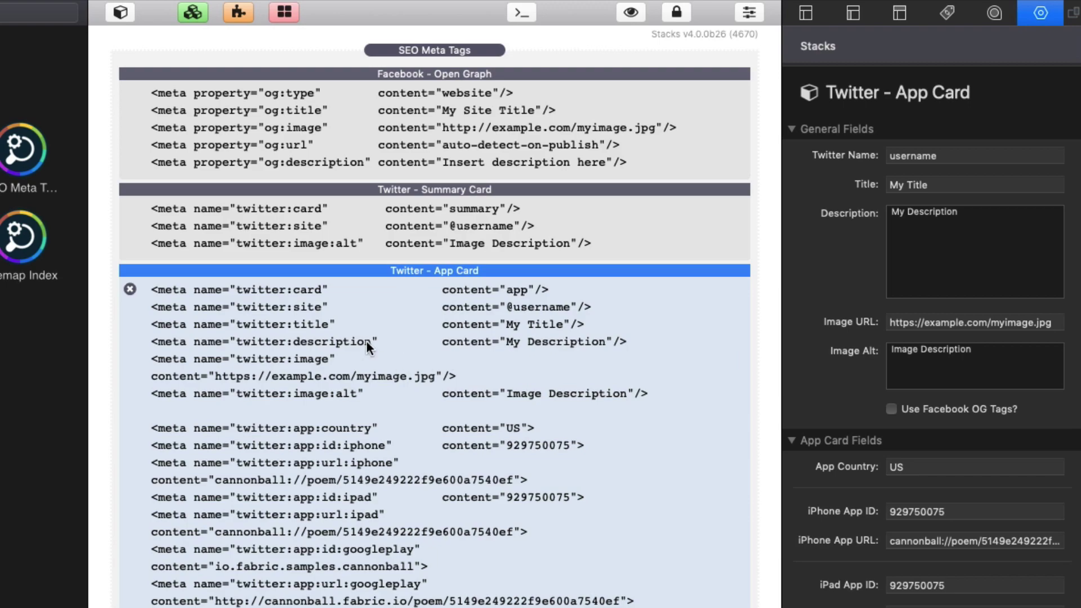
Step: Replace the App Card with a Twitter Player Card, then delete both Twitter card stacks
{"action": "left_click", "coordinate": [130, 289]}
{"action": "left_click", "coordinate": [434, 287]}
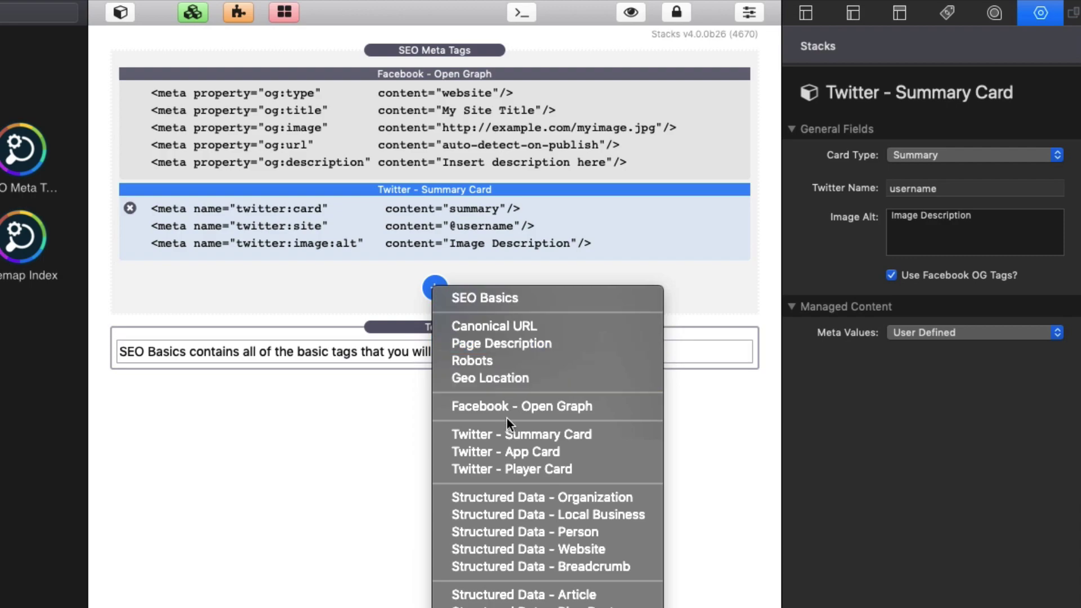
{"action": "left_click", "coordinate": [515, 469]}
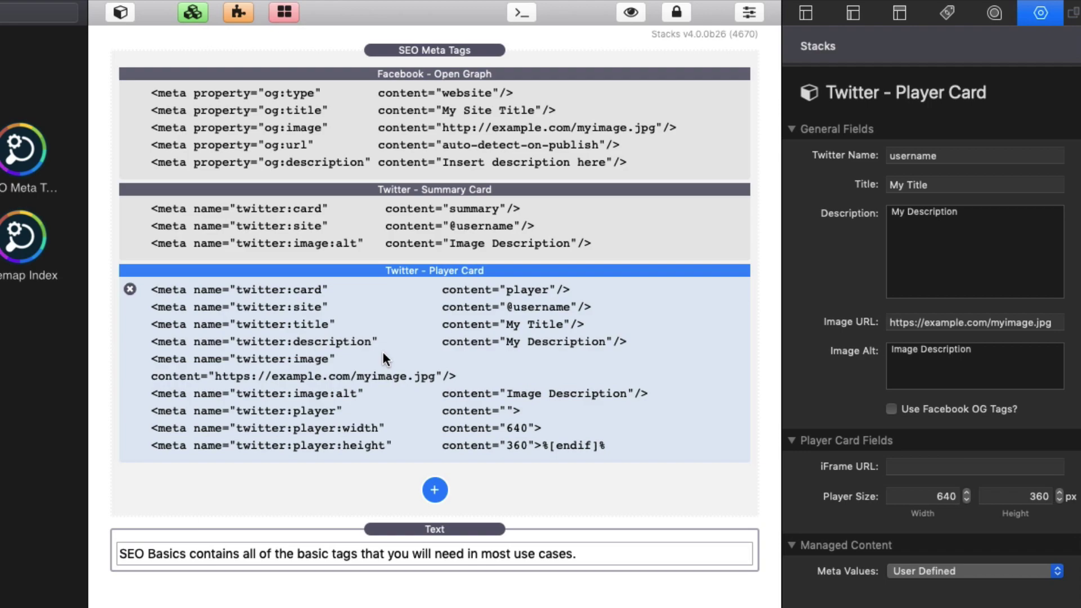
{"action": "left_click", "coordinate": [129, 290]}
{"action": "key", "text": "BackSpace"}
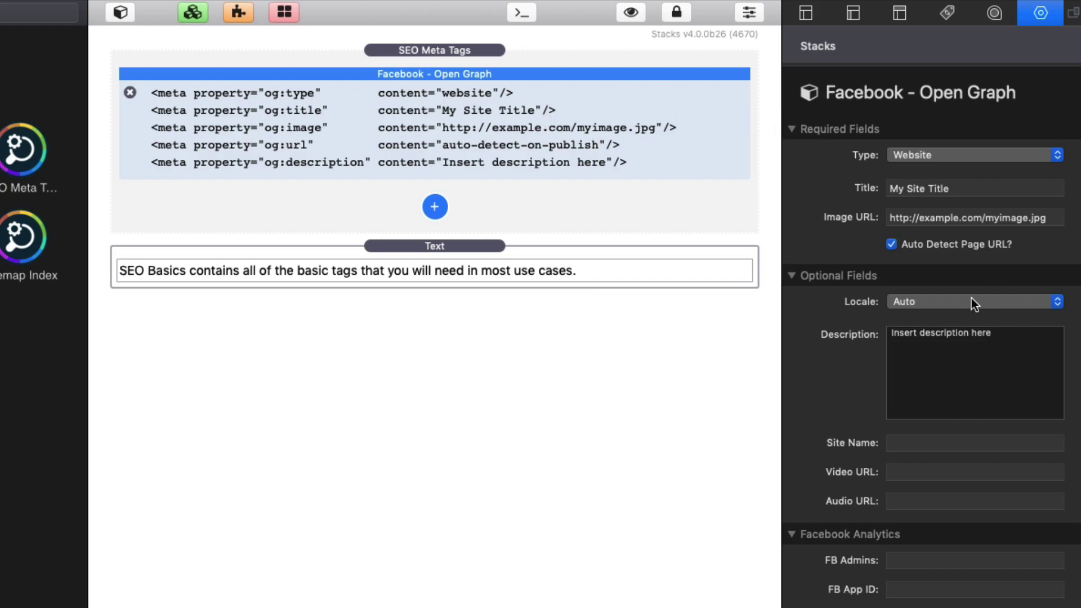
{"action": "left_click", "coordinate": [917, 474]}
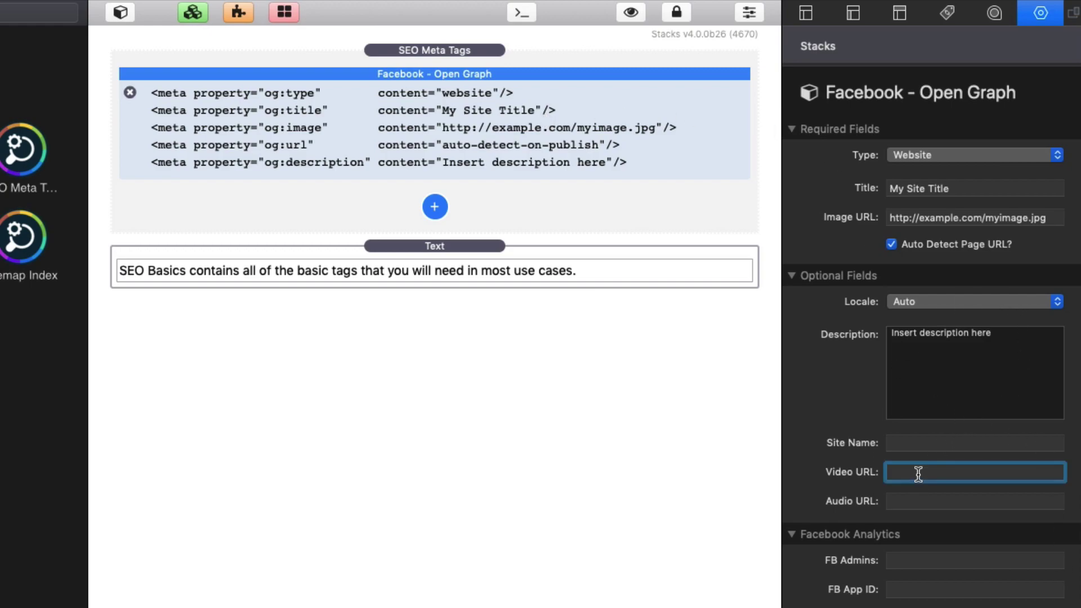
{"action": "left_click", "coordinate": [915, 506]}
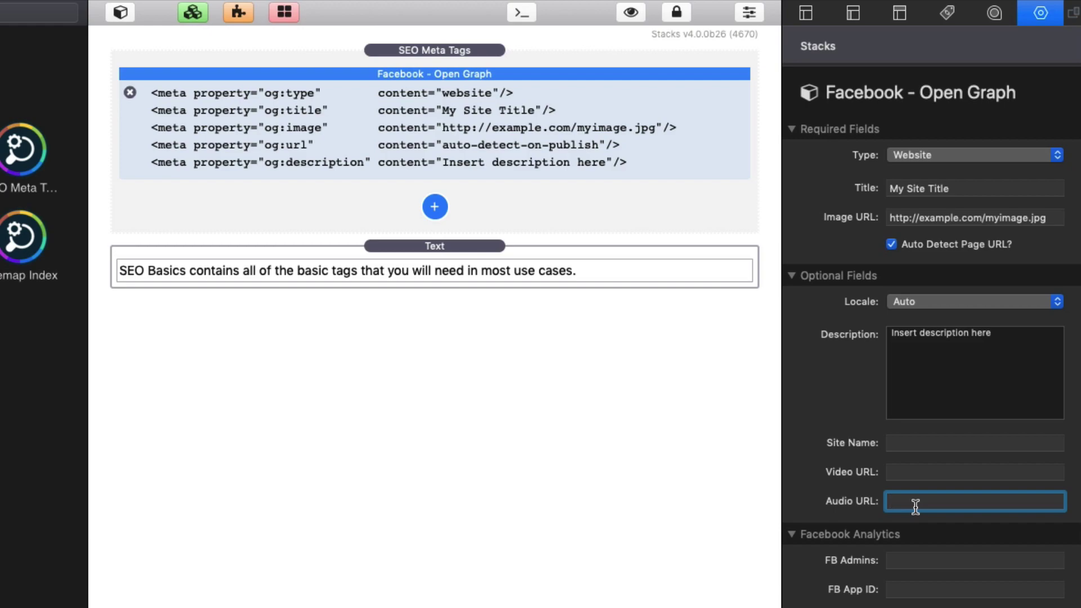
{"action": "left_click", "coordinate": [914, 472]}
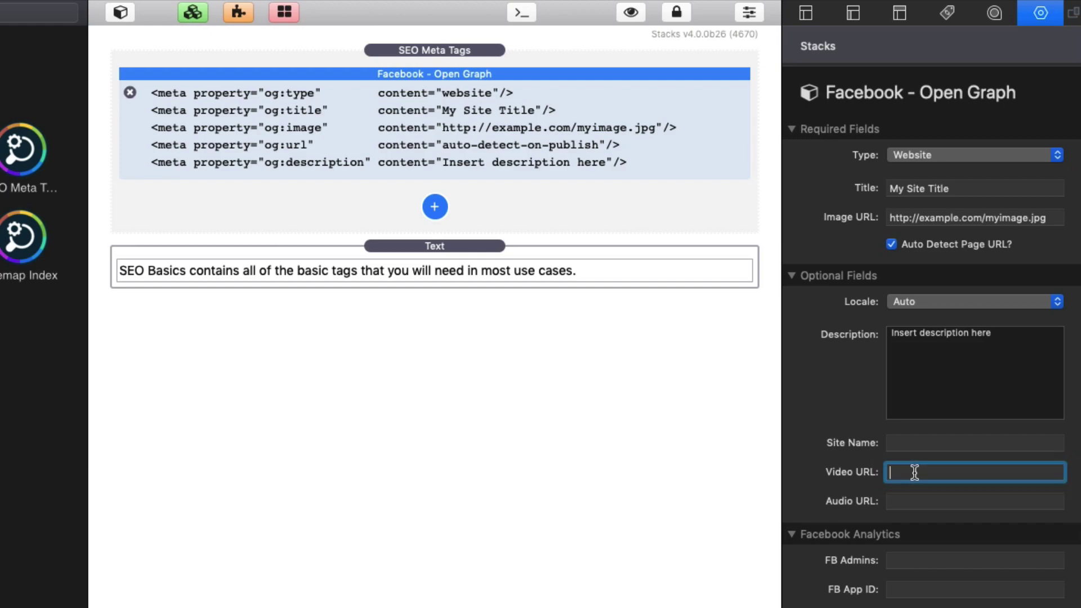
{"action": "left_click", "coordinate": [921, 560]}
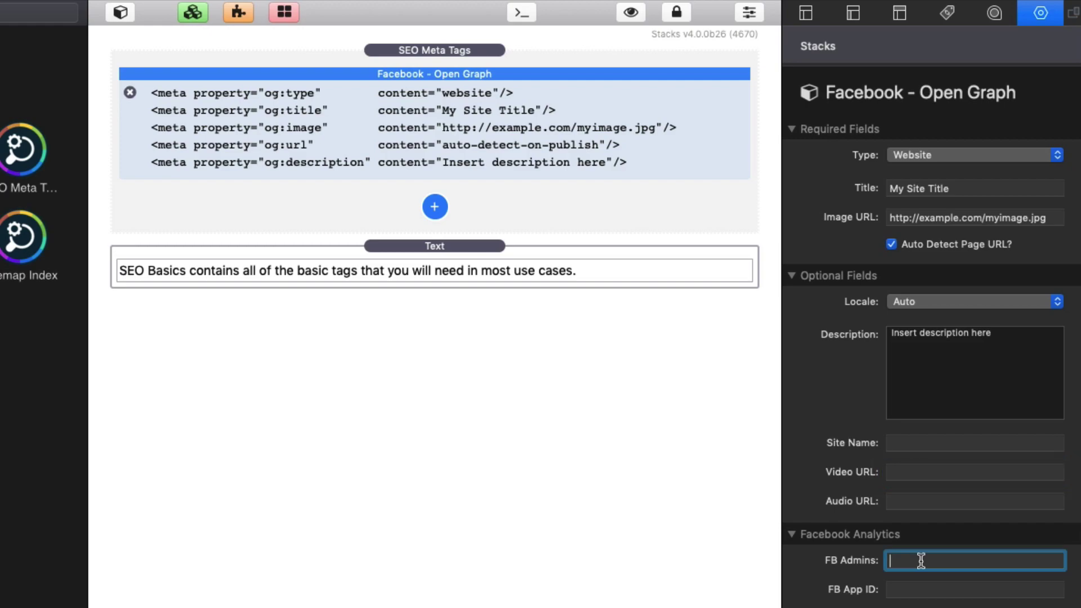
{"action": "left_click", "coordinate": [895, 588]}
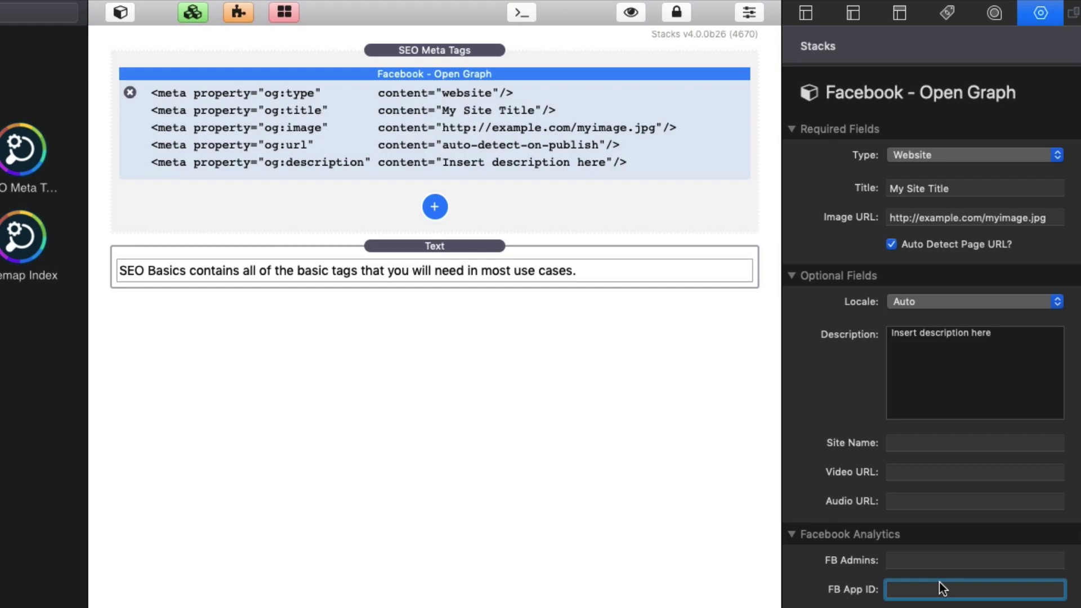
Step: Browse the Open Graph types list, keeping Website selected
{"action": "left_click", "coordinate": [947, 158]}
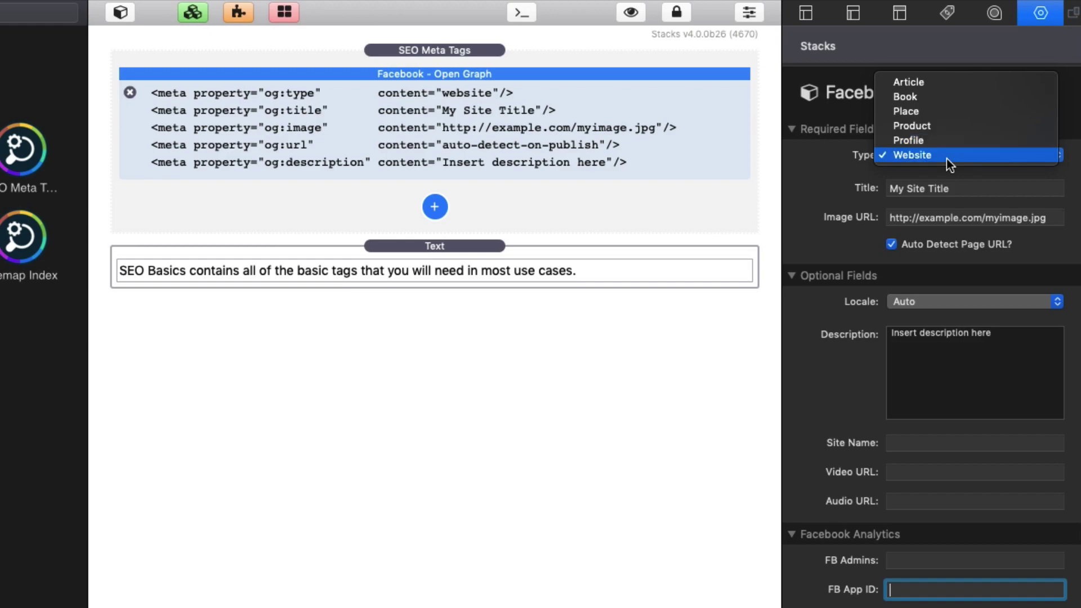
{"action": "key", "text": "p"}
{"action": "key", "text": "Down"}
{"action": "key", "text": "Up"}
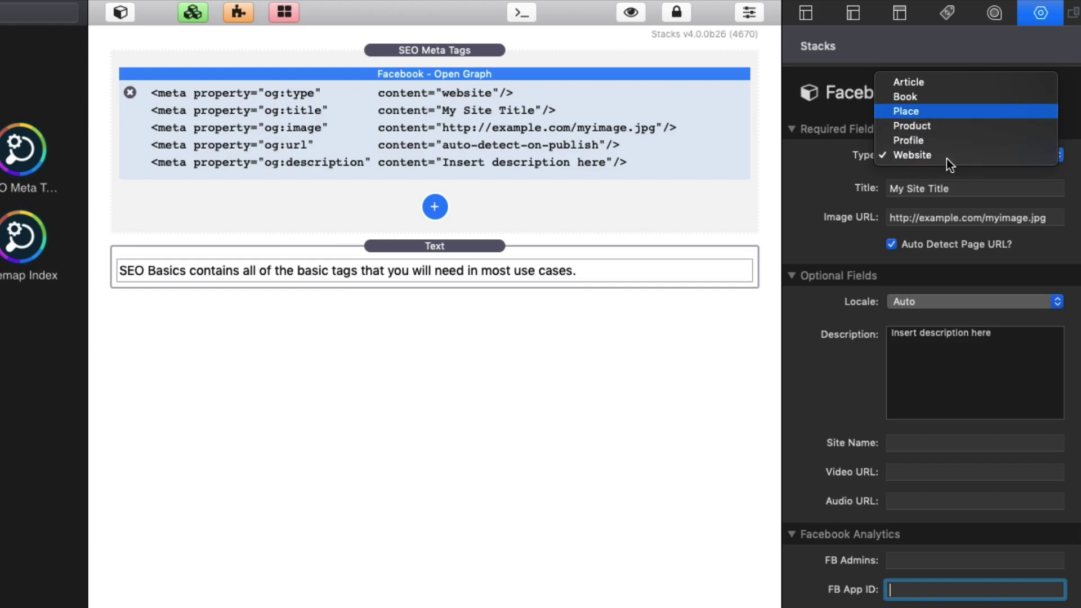
{"action": "key", "text": "Up"}
{"action": "key", "text": "Up"}
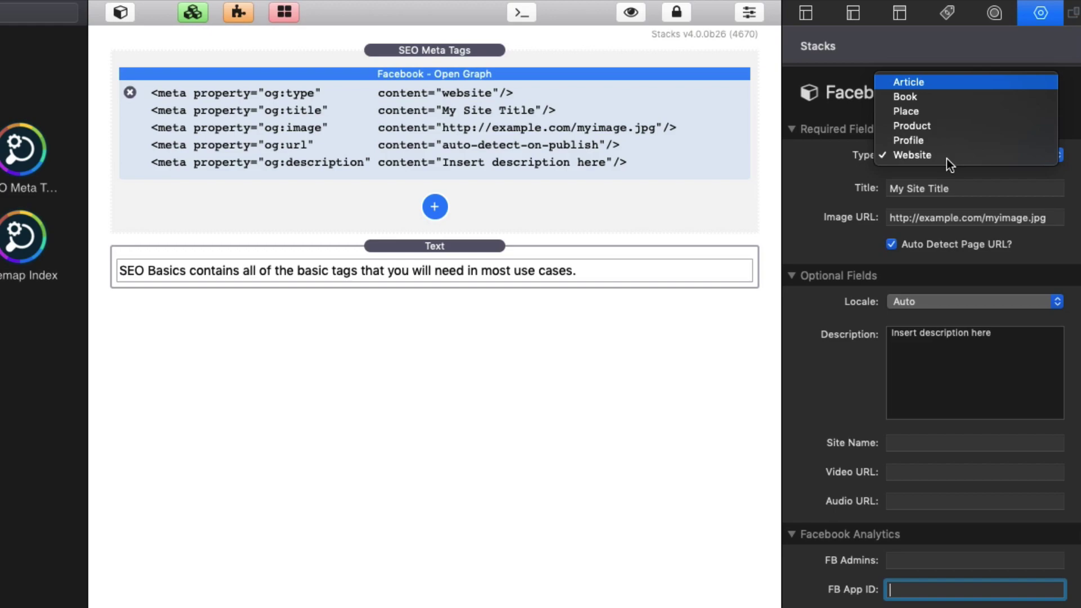
{"action": "key", "text": "Down"}
{"action": "key", "text": "Down"}
{"action": "key", "text": "Down"}
{"action": "key", "text": "Down"}
{"action": "key", "text": "Down"}
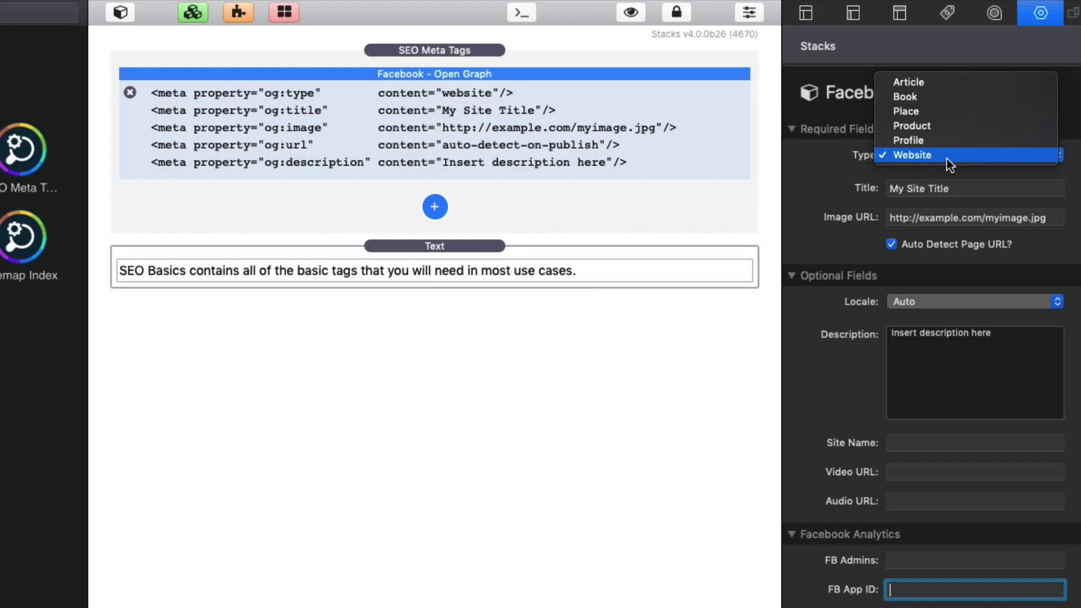
{"action": "key", "text": "Return"}
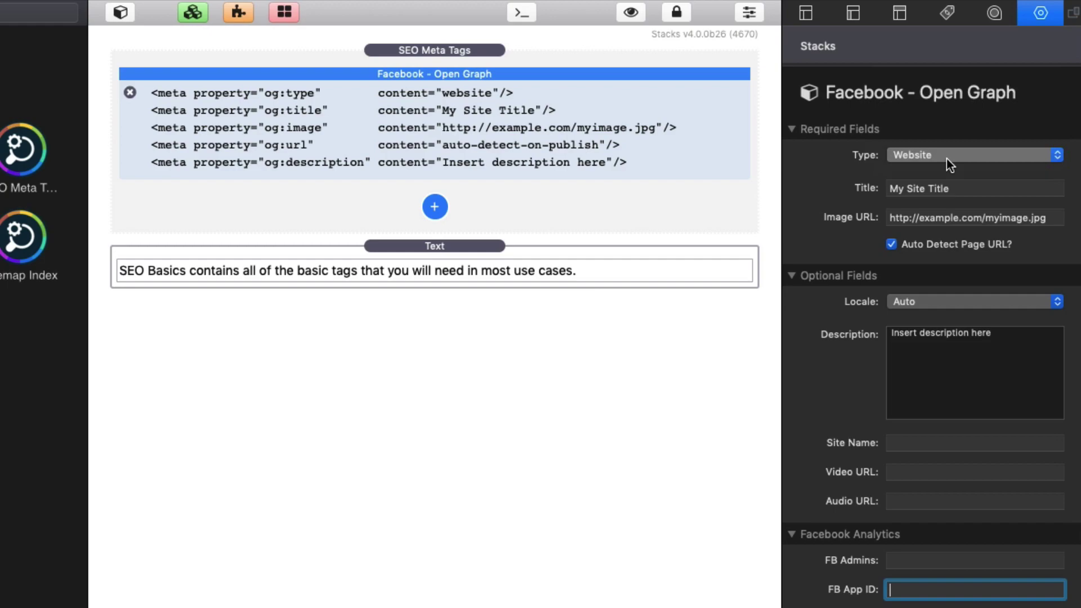
Step: Set the Open Graph type to Profile and turn off Auto Detect Page URL
{"action": "left_click", "coordinate": [949, 163]}
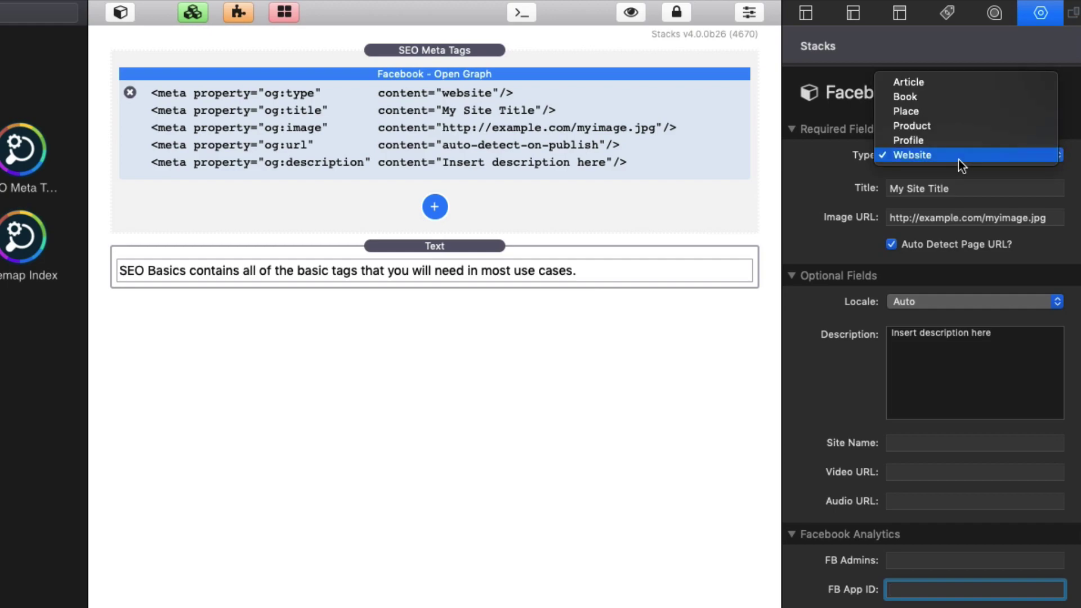
{"action": "left_click", "coordinate": [931, 140]}
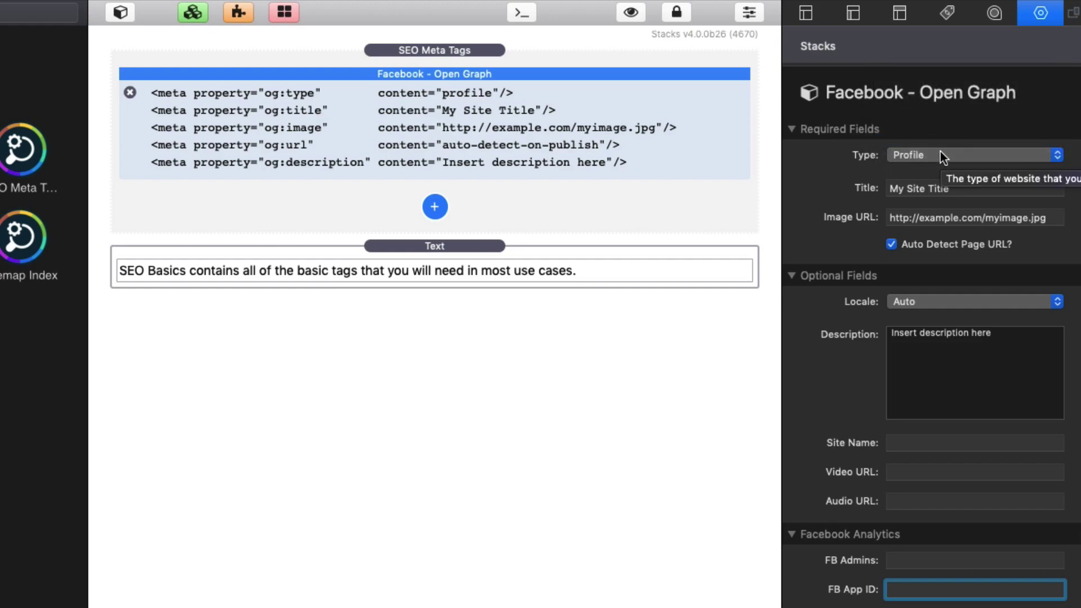
{"action": "left_click", "coordinate": [940, 151]}
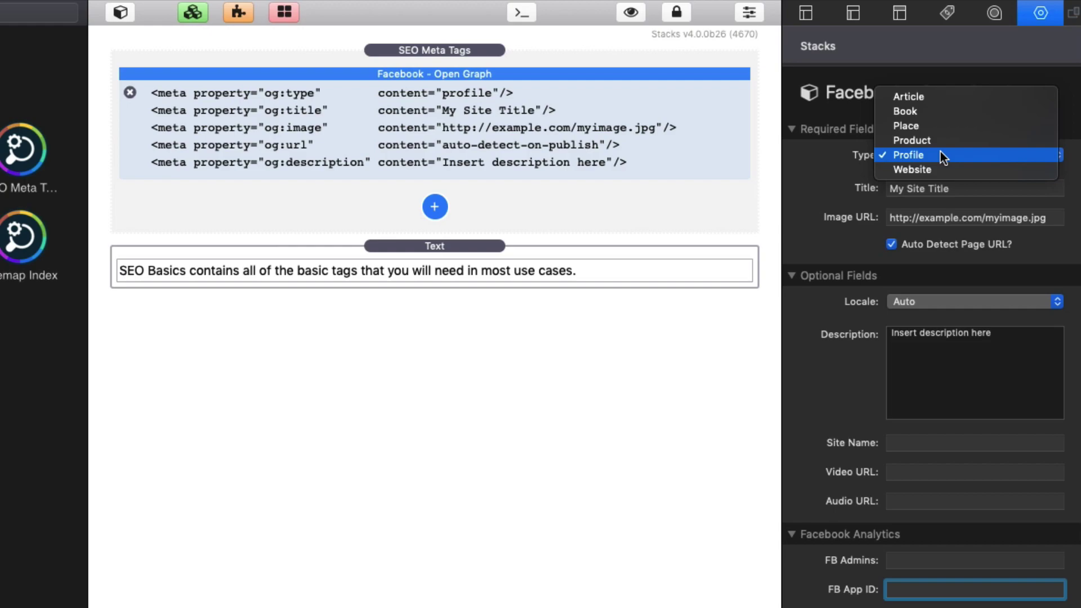
{"action": "left_click", "coordinate": [892, 243]}
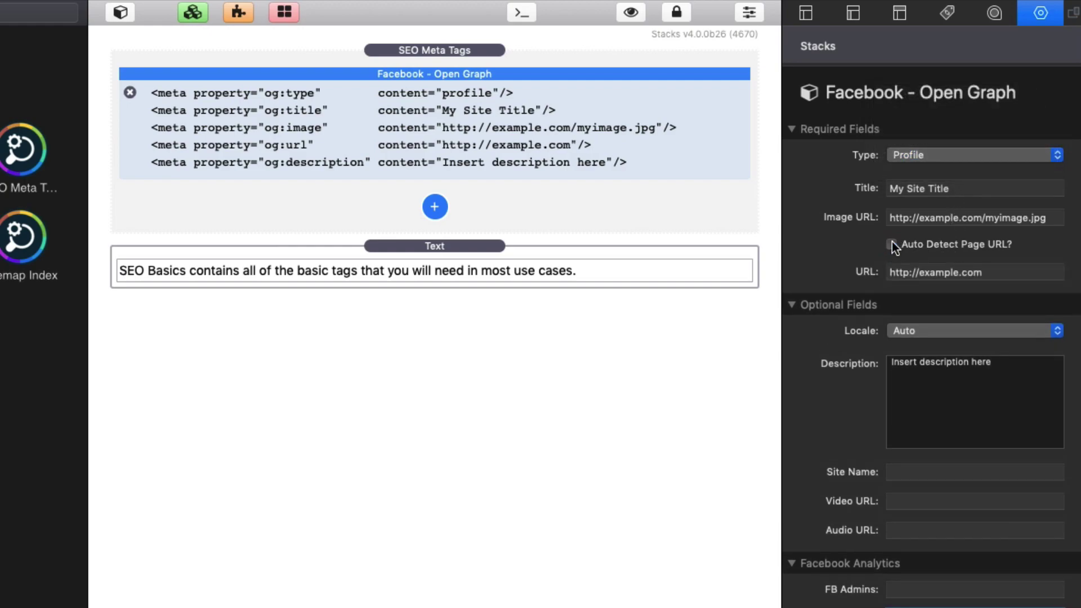
{"action": "left_click", "coordinate": [892, 244]}
{"action": "left_click", "coordinate": [892, 243]}
{"action": "left_click", "coordinate": [434, 207]}
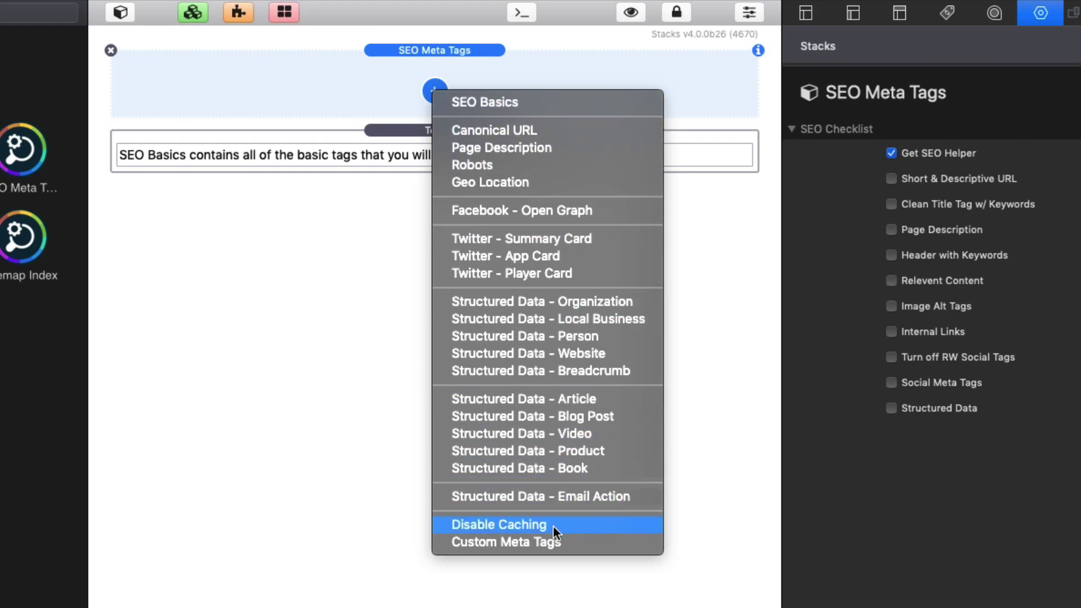
{"action": "left_click", "coordinate": [553, 525]}
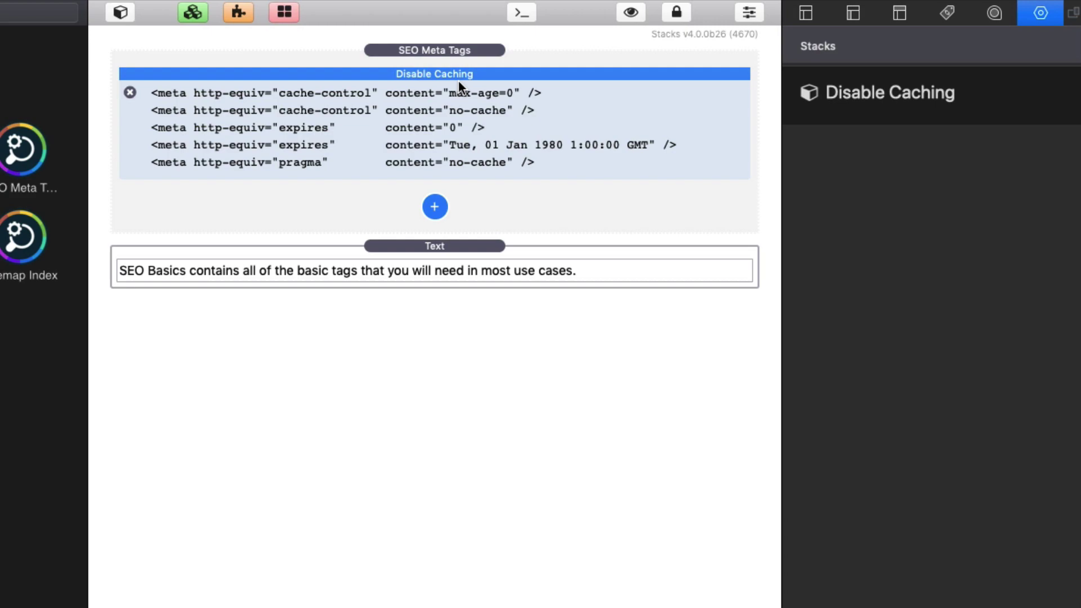
{"action": "left_click", "coordinate": [130, 92]}
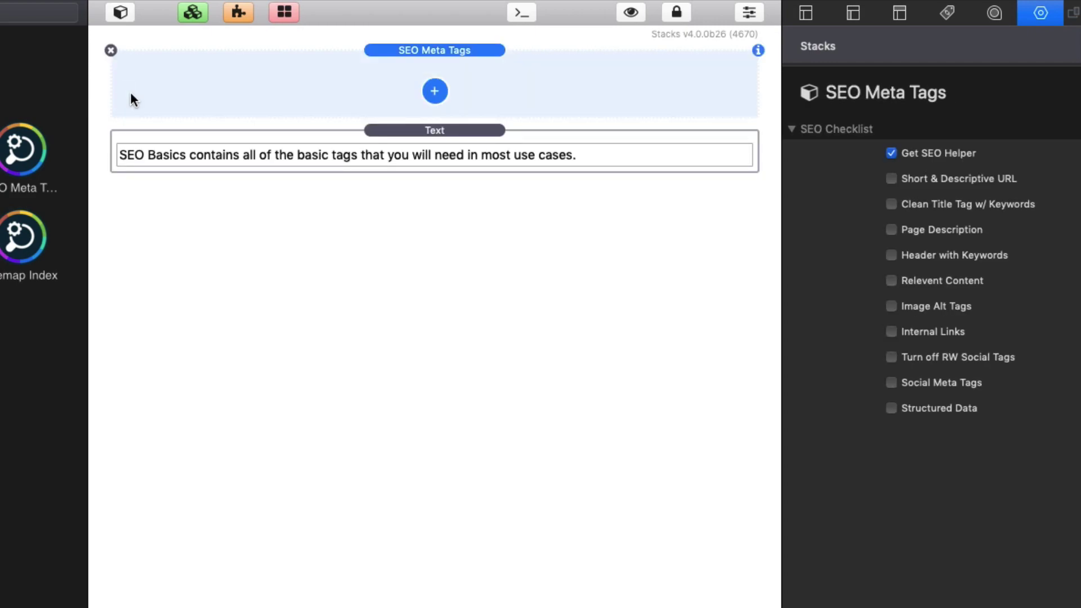
Step: Add a Custom Meta Tags stack and edit its HTML to hold a canonical link
{"action": "left_click", "coordinate": [437, 91]}
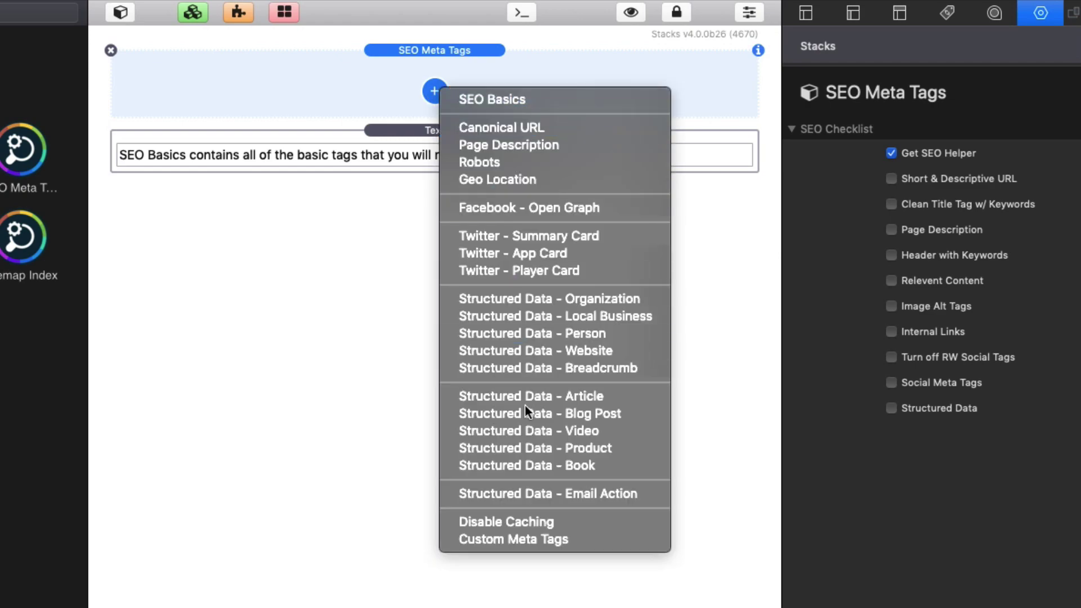
{"action": "left_click", "coordinate": [518, 538]}
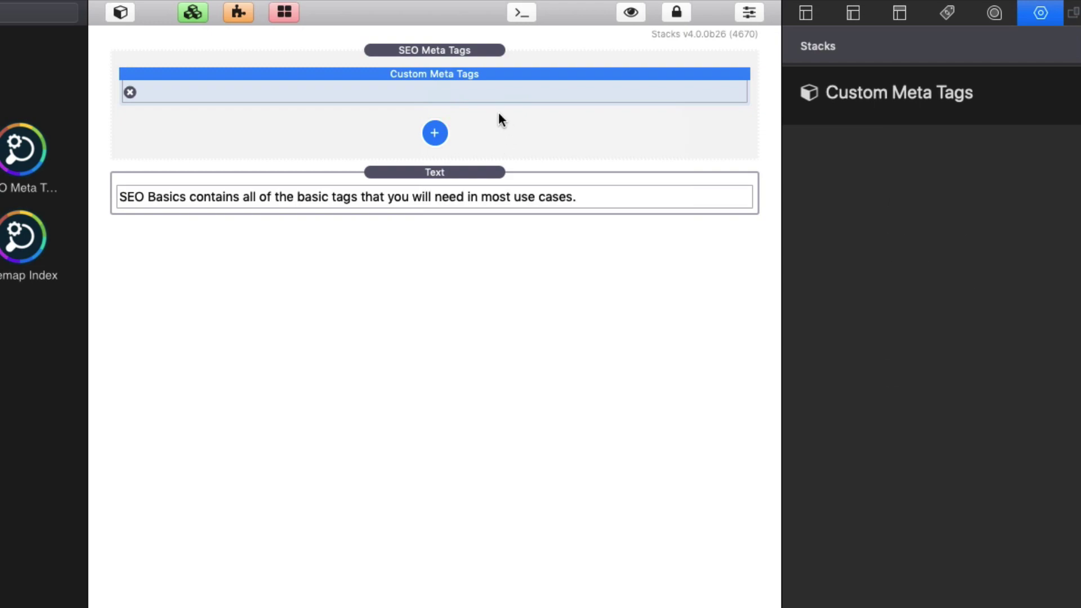
{"action": "double_click", "coordinate": [456, 99]}
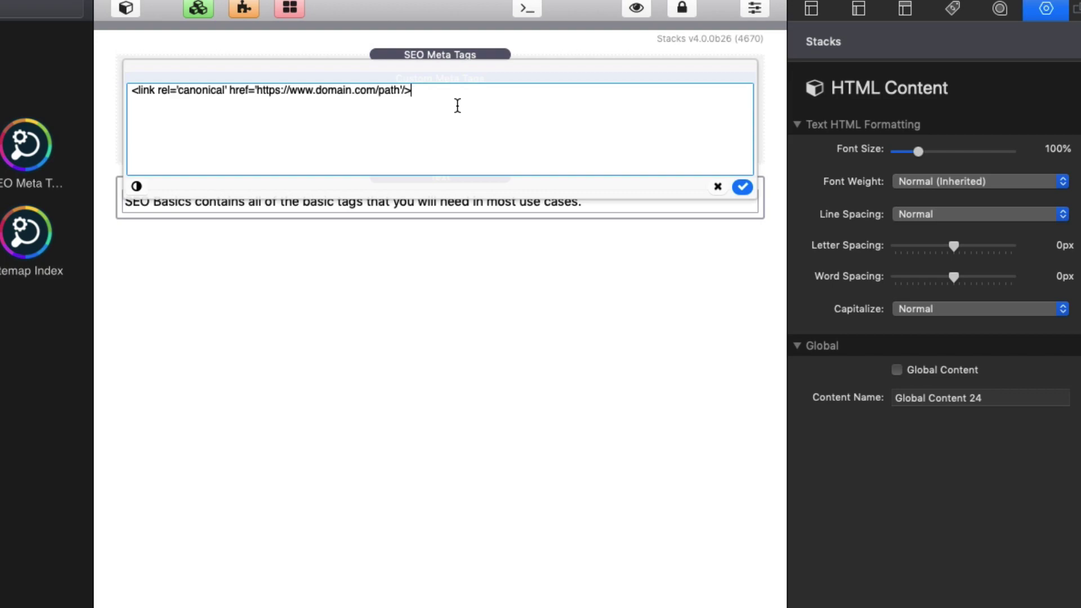
{"action": "left_click", "coordinate": [742, 187]}
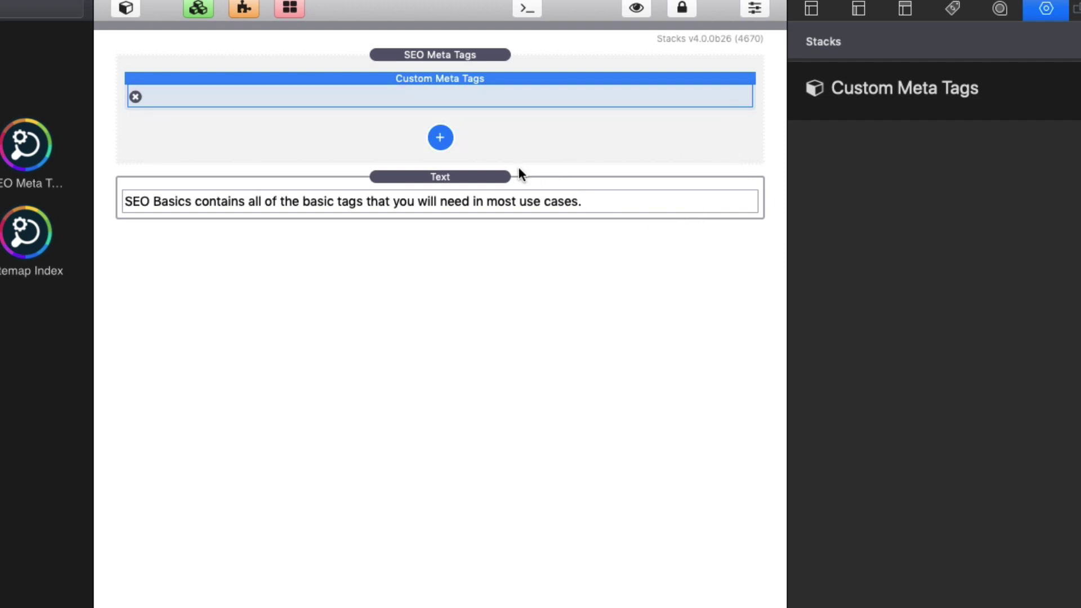
Step: Bring up the SEO stack types menu beneath the Custom Meta Tags stack
{"action": "left_click", "coordinate": [447, 142]}
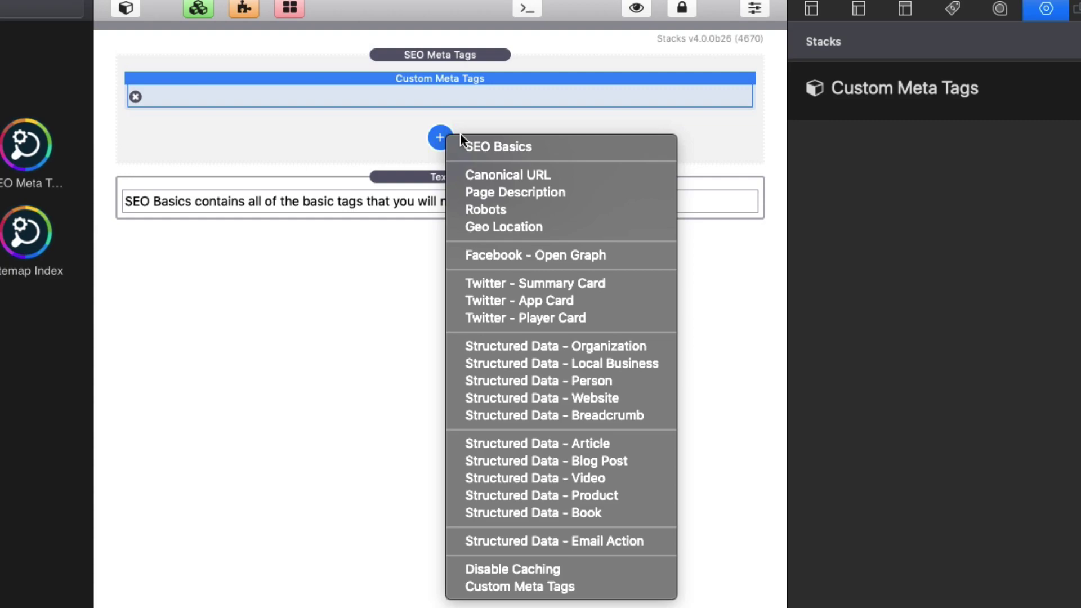
{"action": "left_click", "coordinate": [358, 144]}
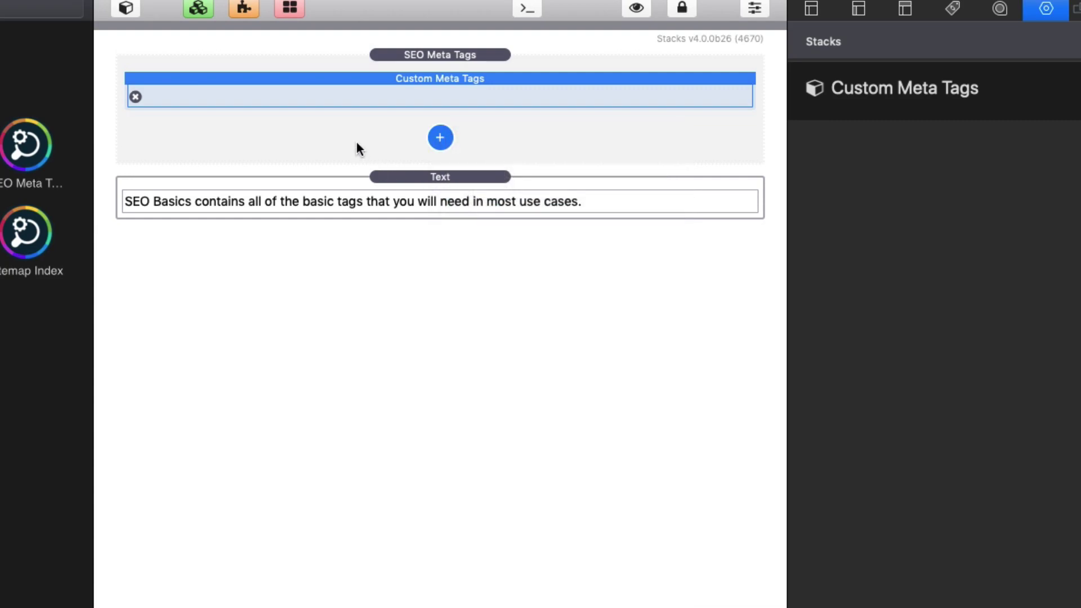
{"action": "left_click", "coordinate": [437, 141]}
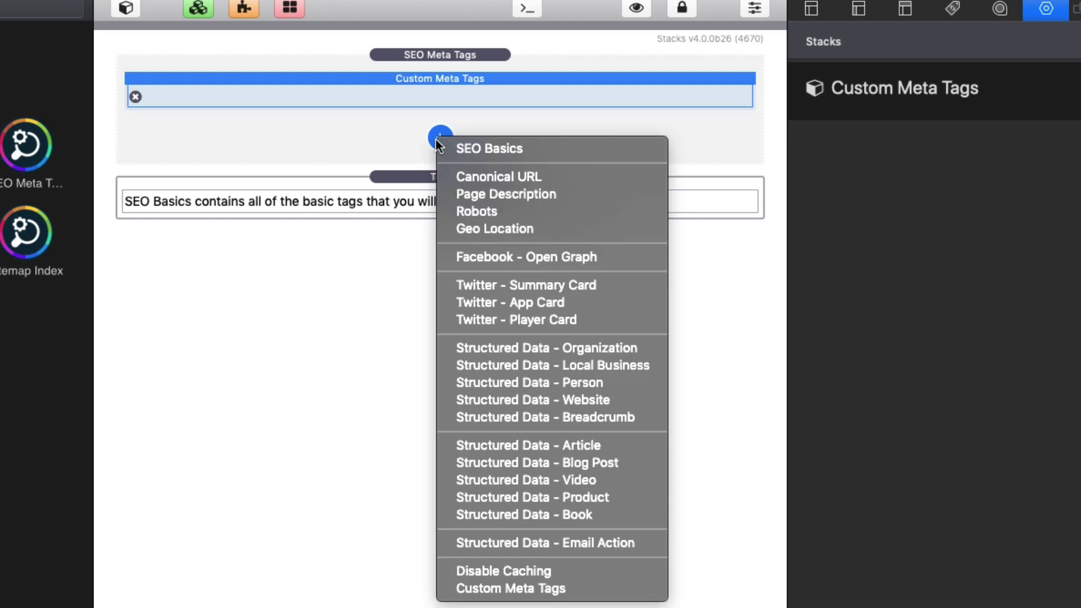